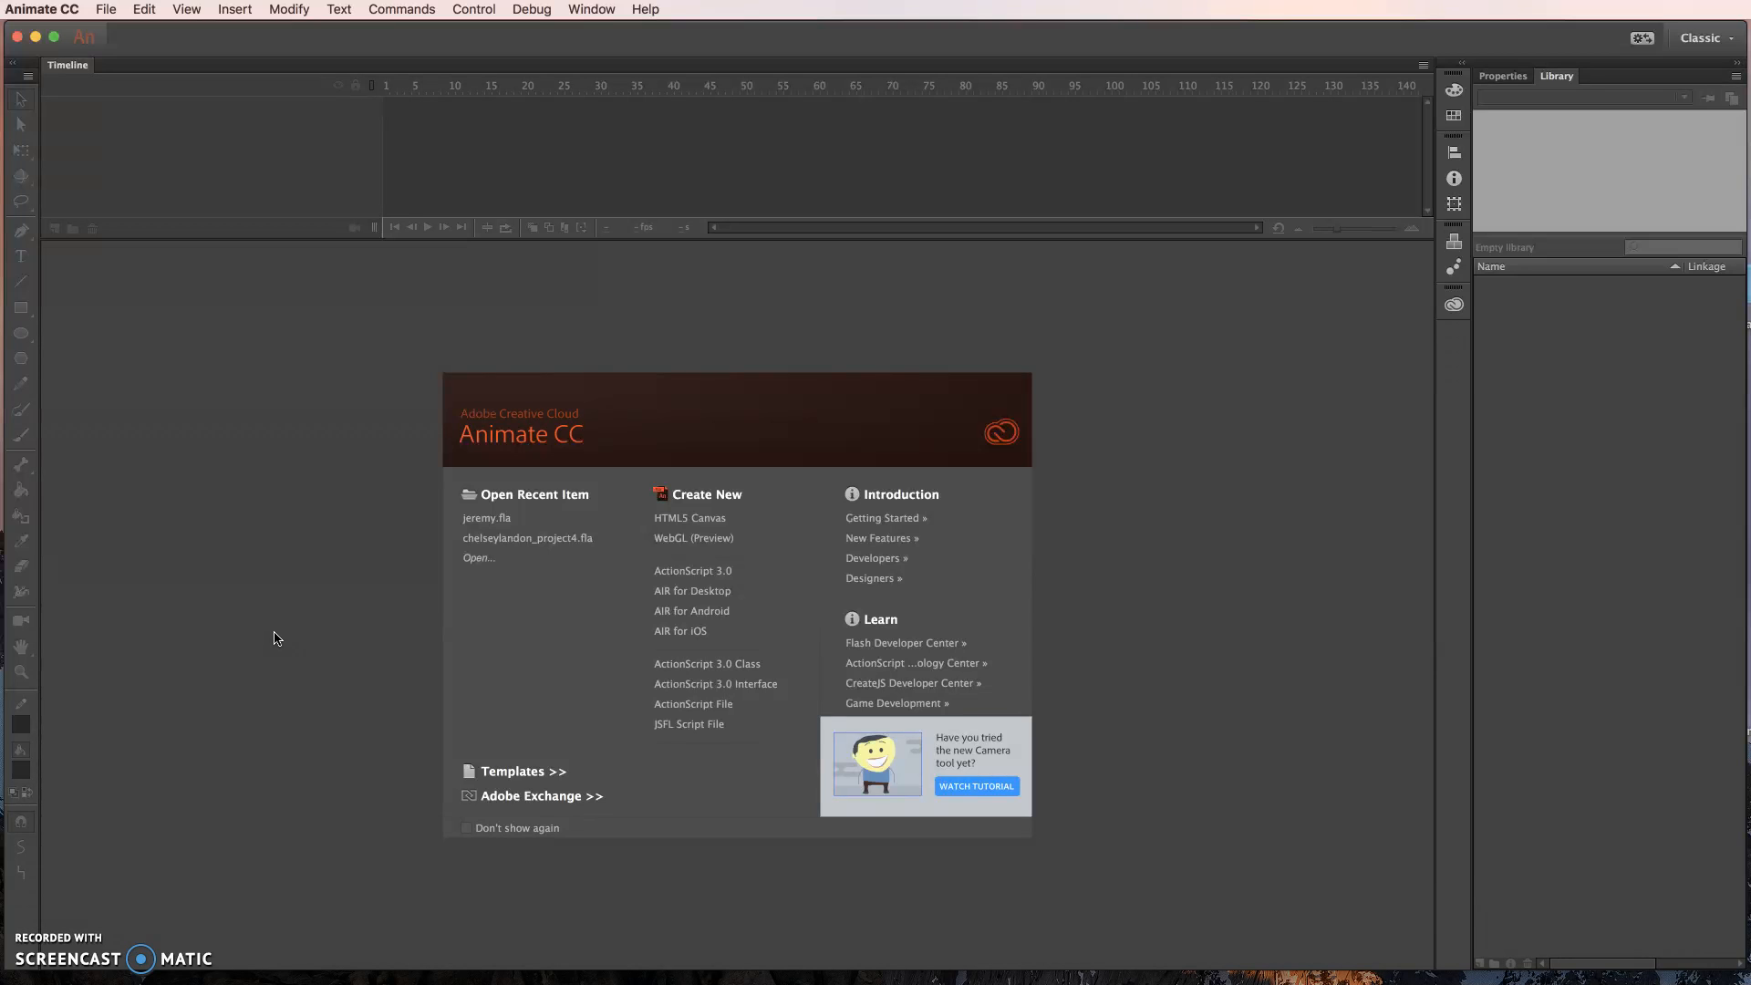
left_click(269, 639)
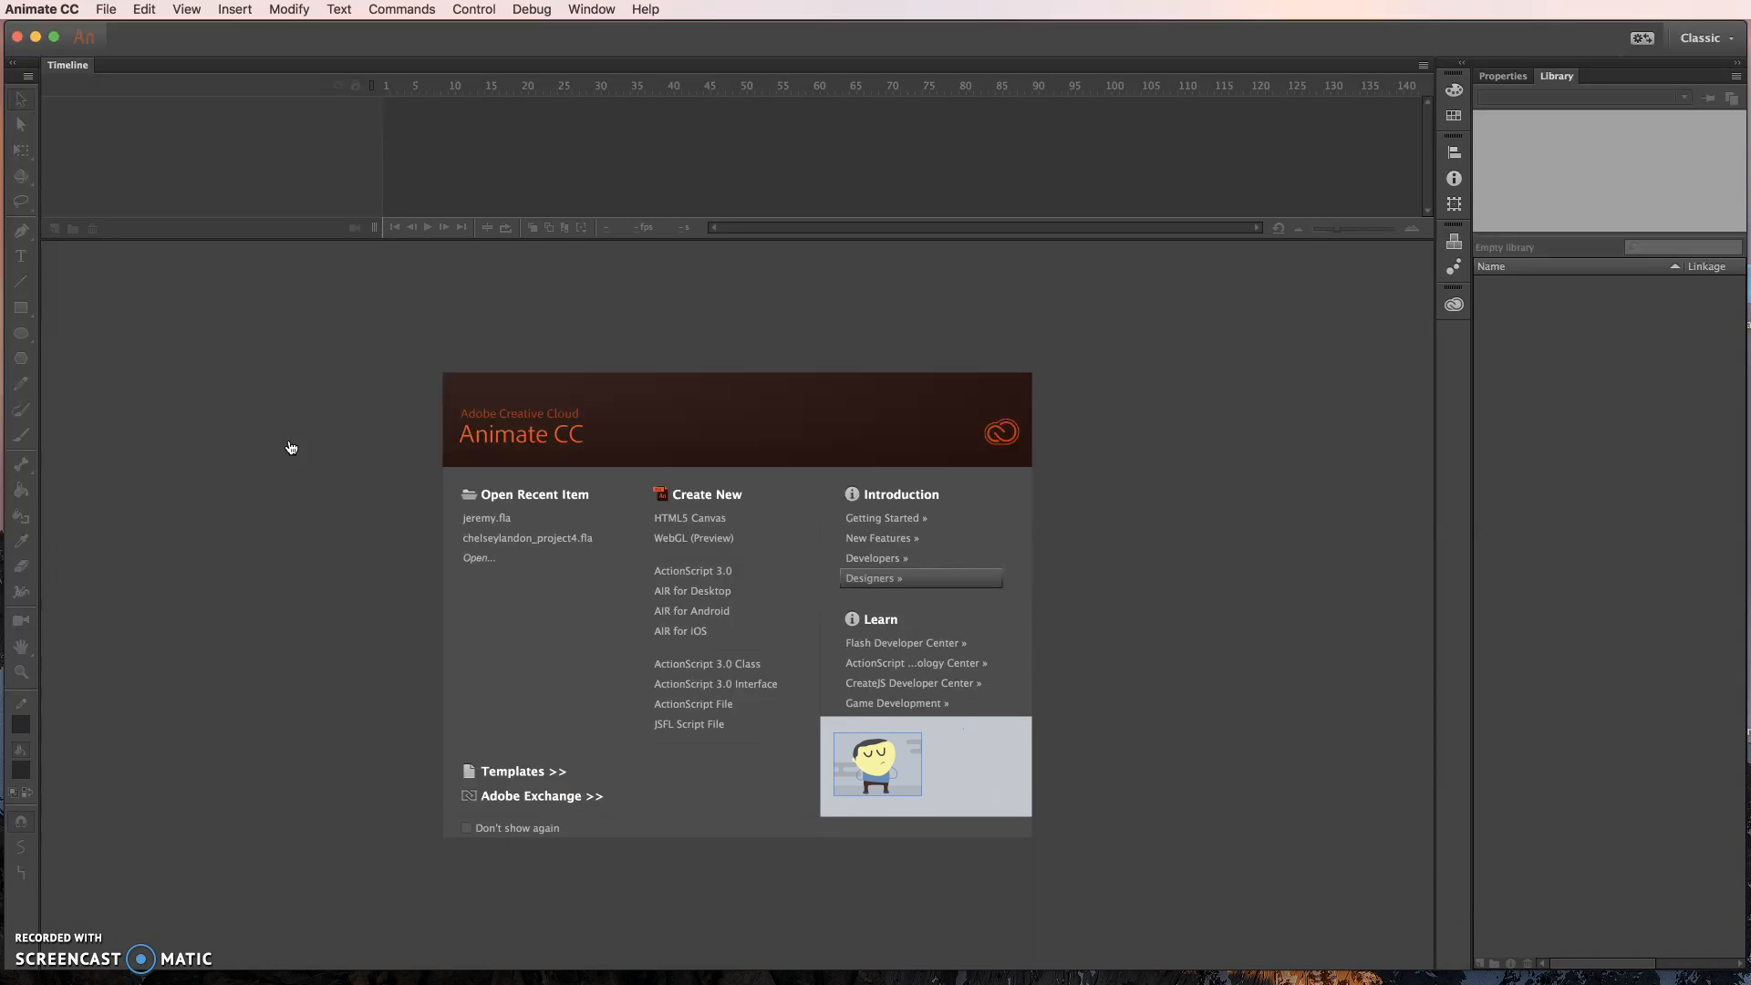
left_click(233, 476)
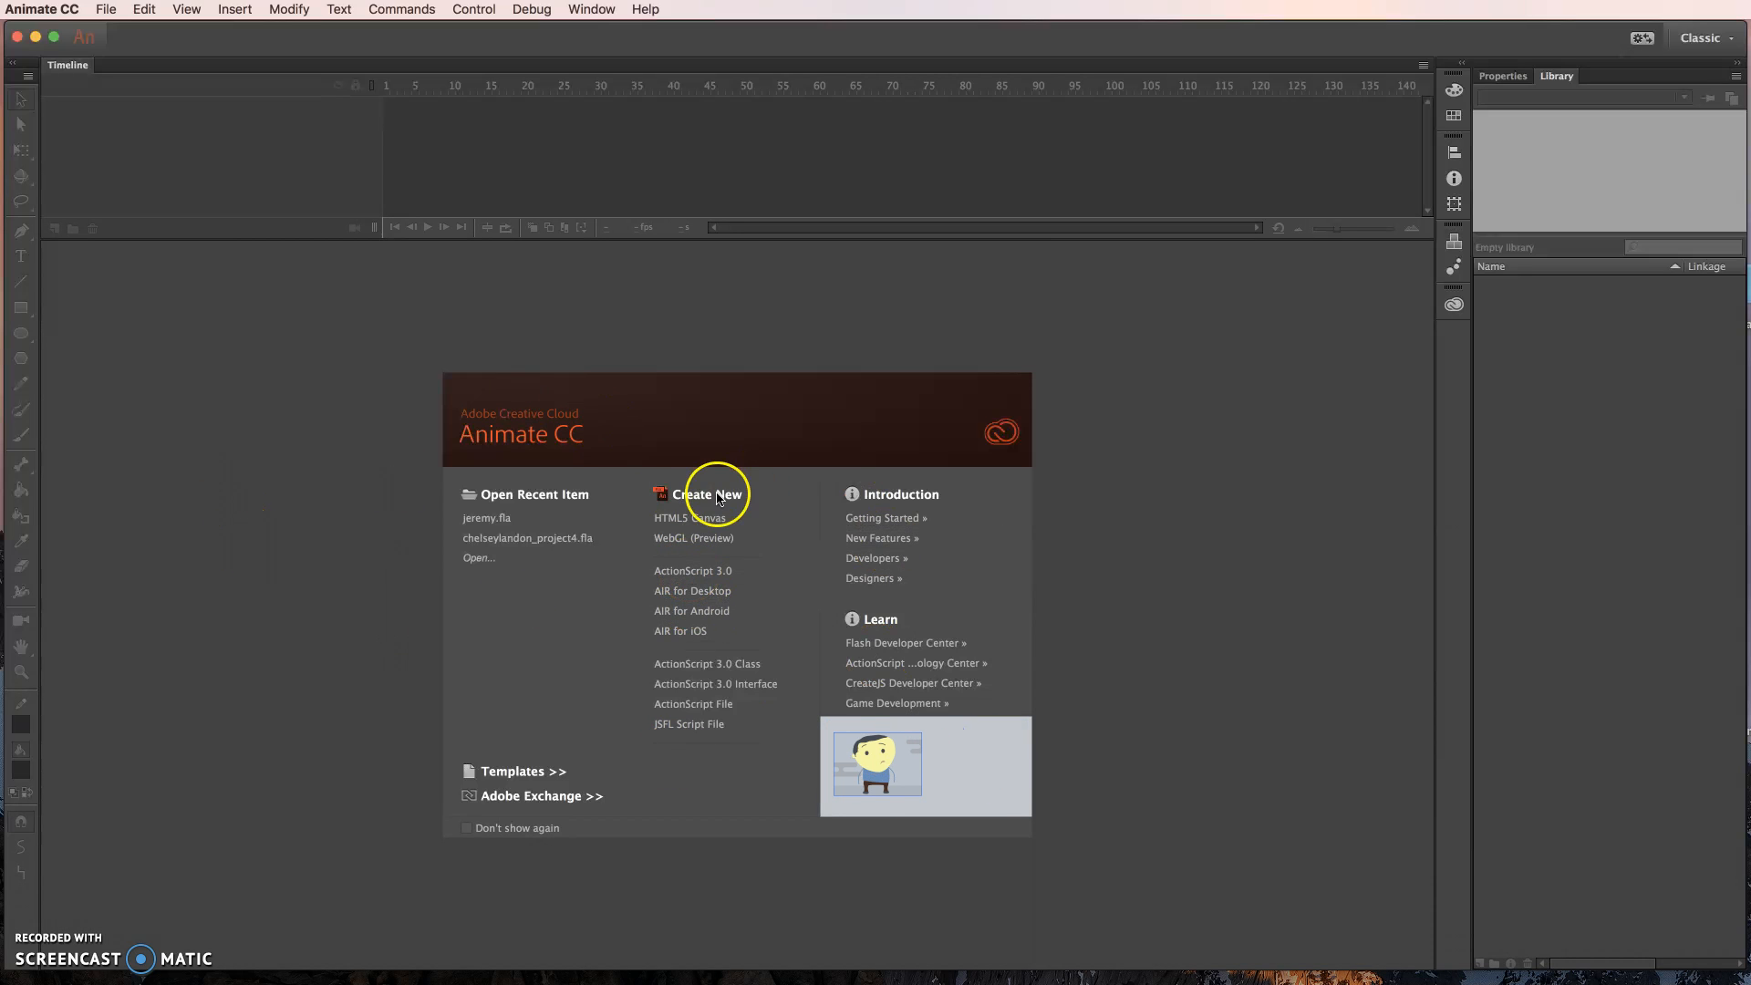
left_click(691, 578)
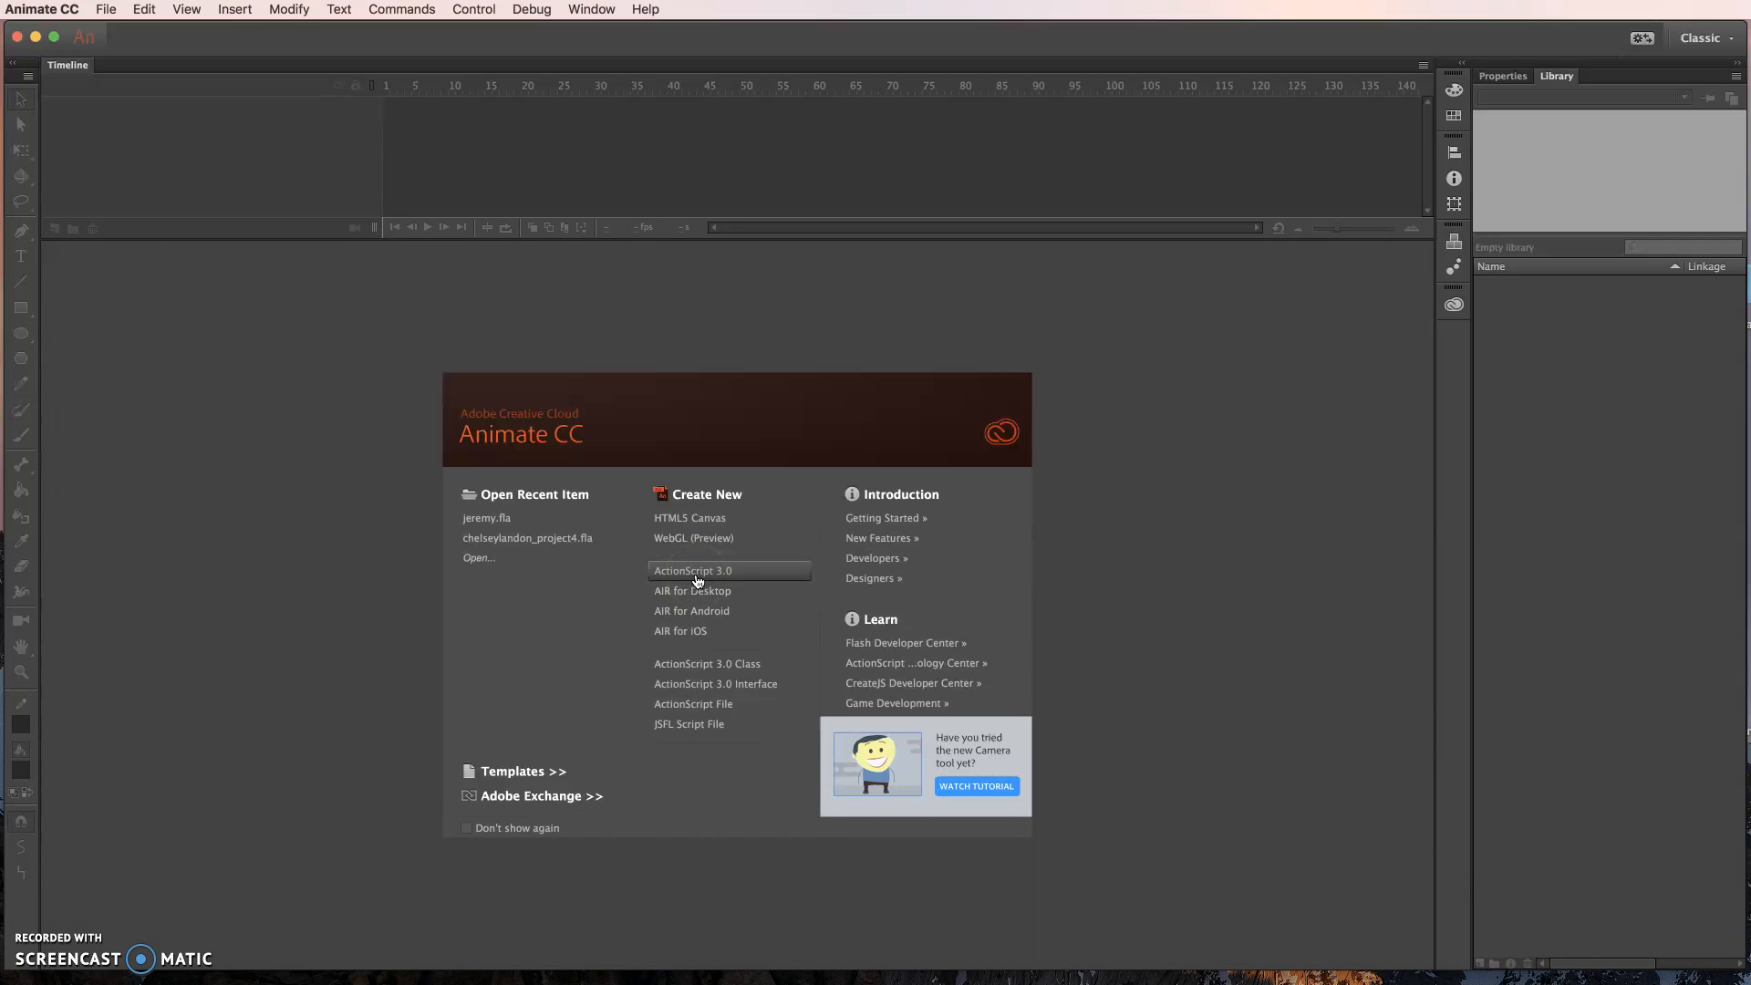
left_click(695, 580)
left_click(704, 577)
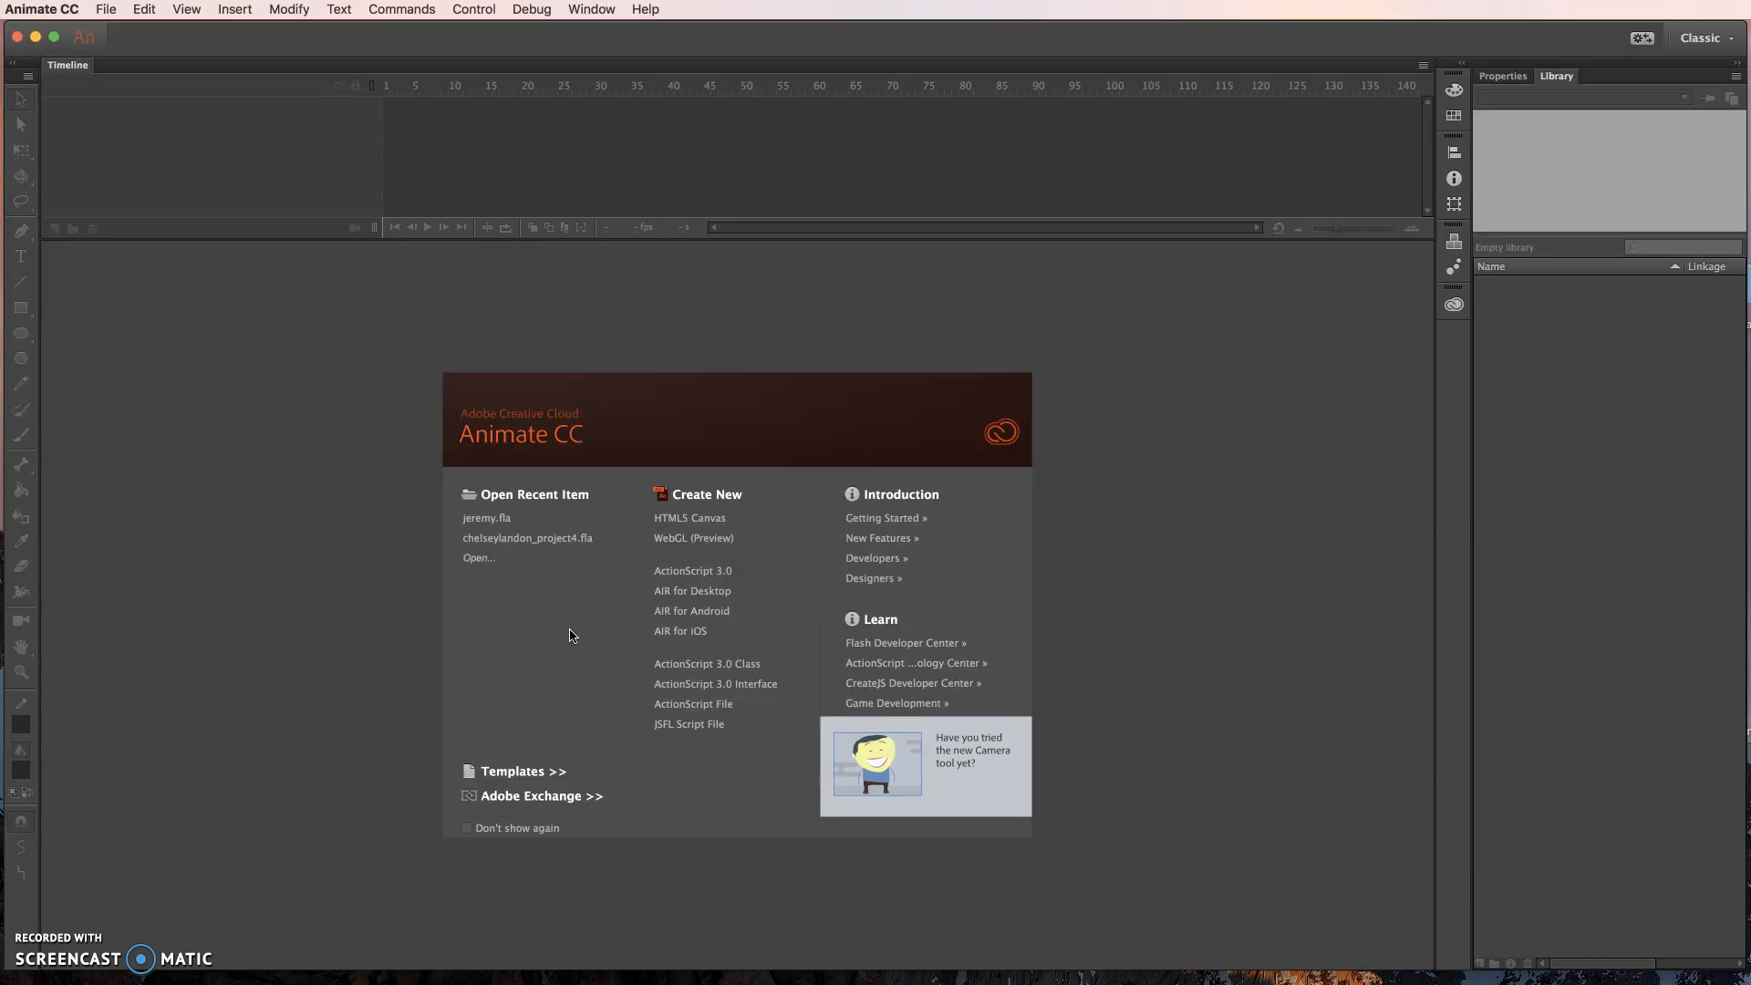
left_click(680, 527)
left_click(643, 518)
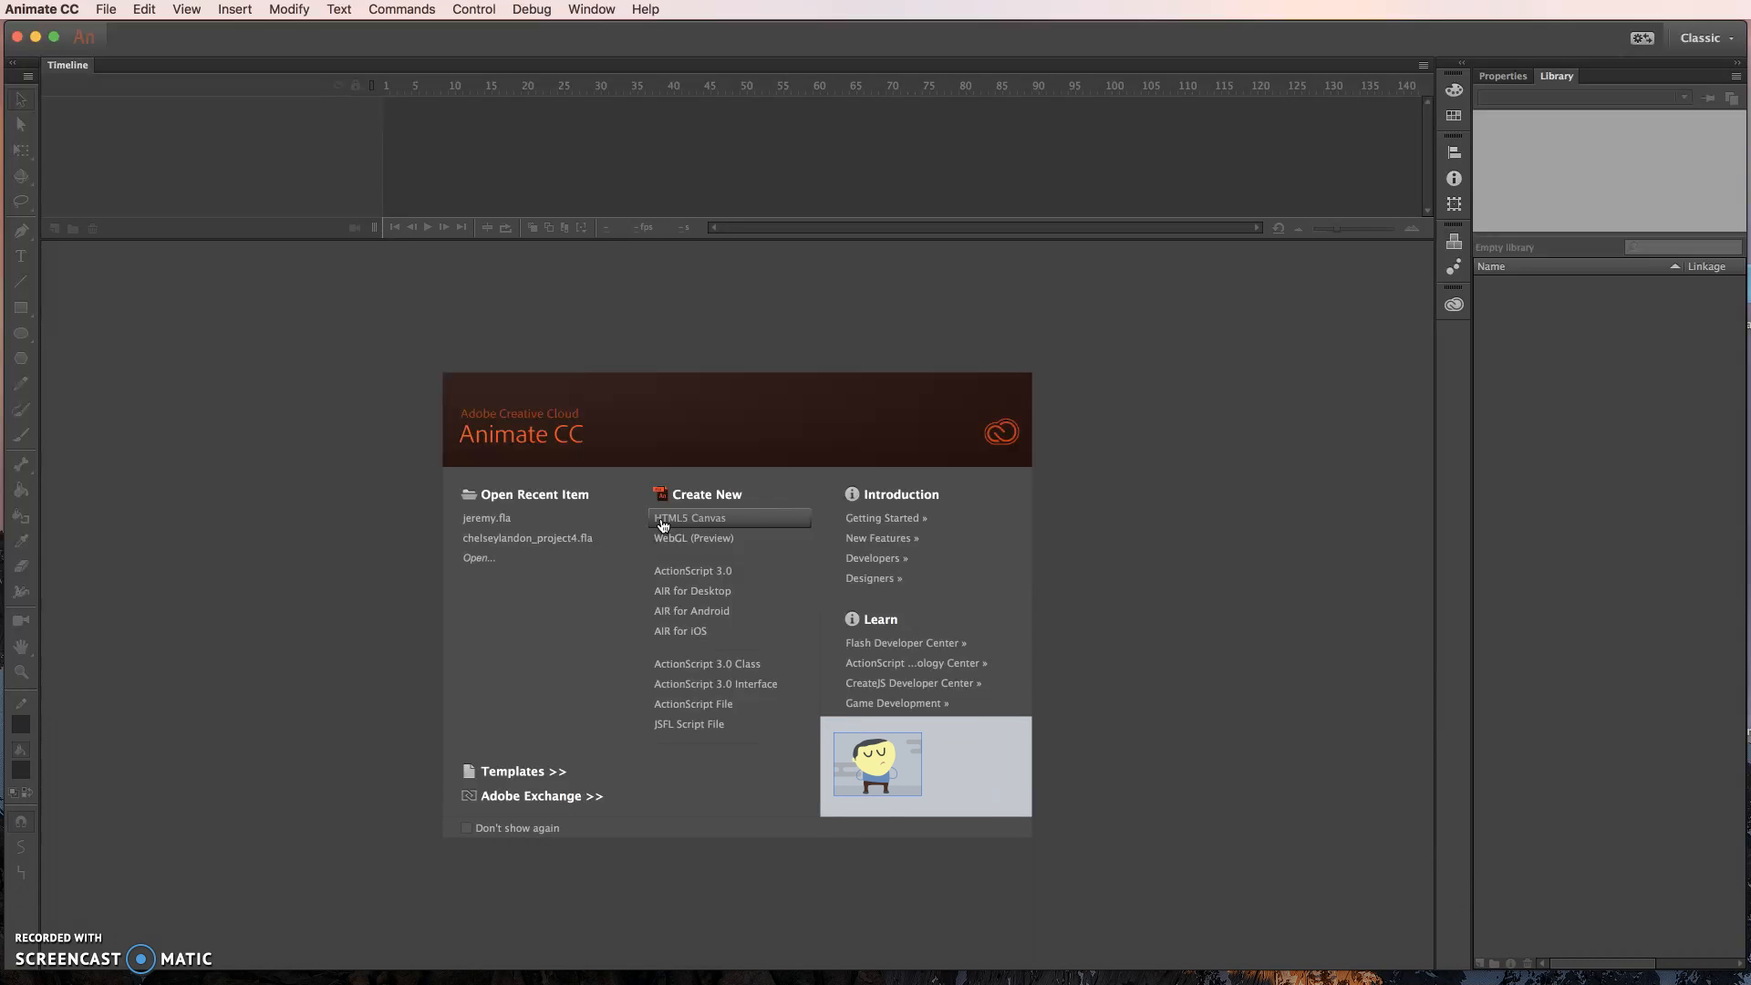
left_click(671, 524)
left_click(677, 527)
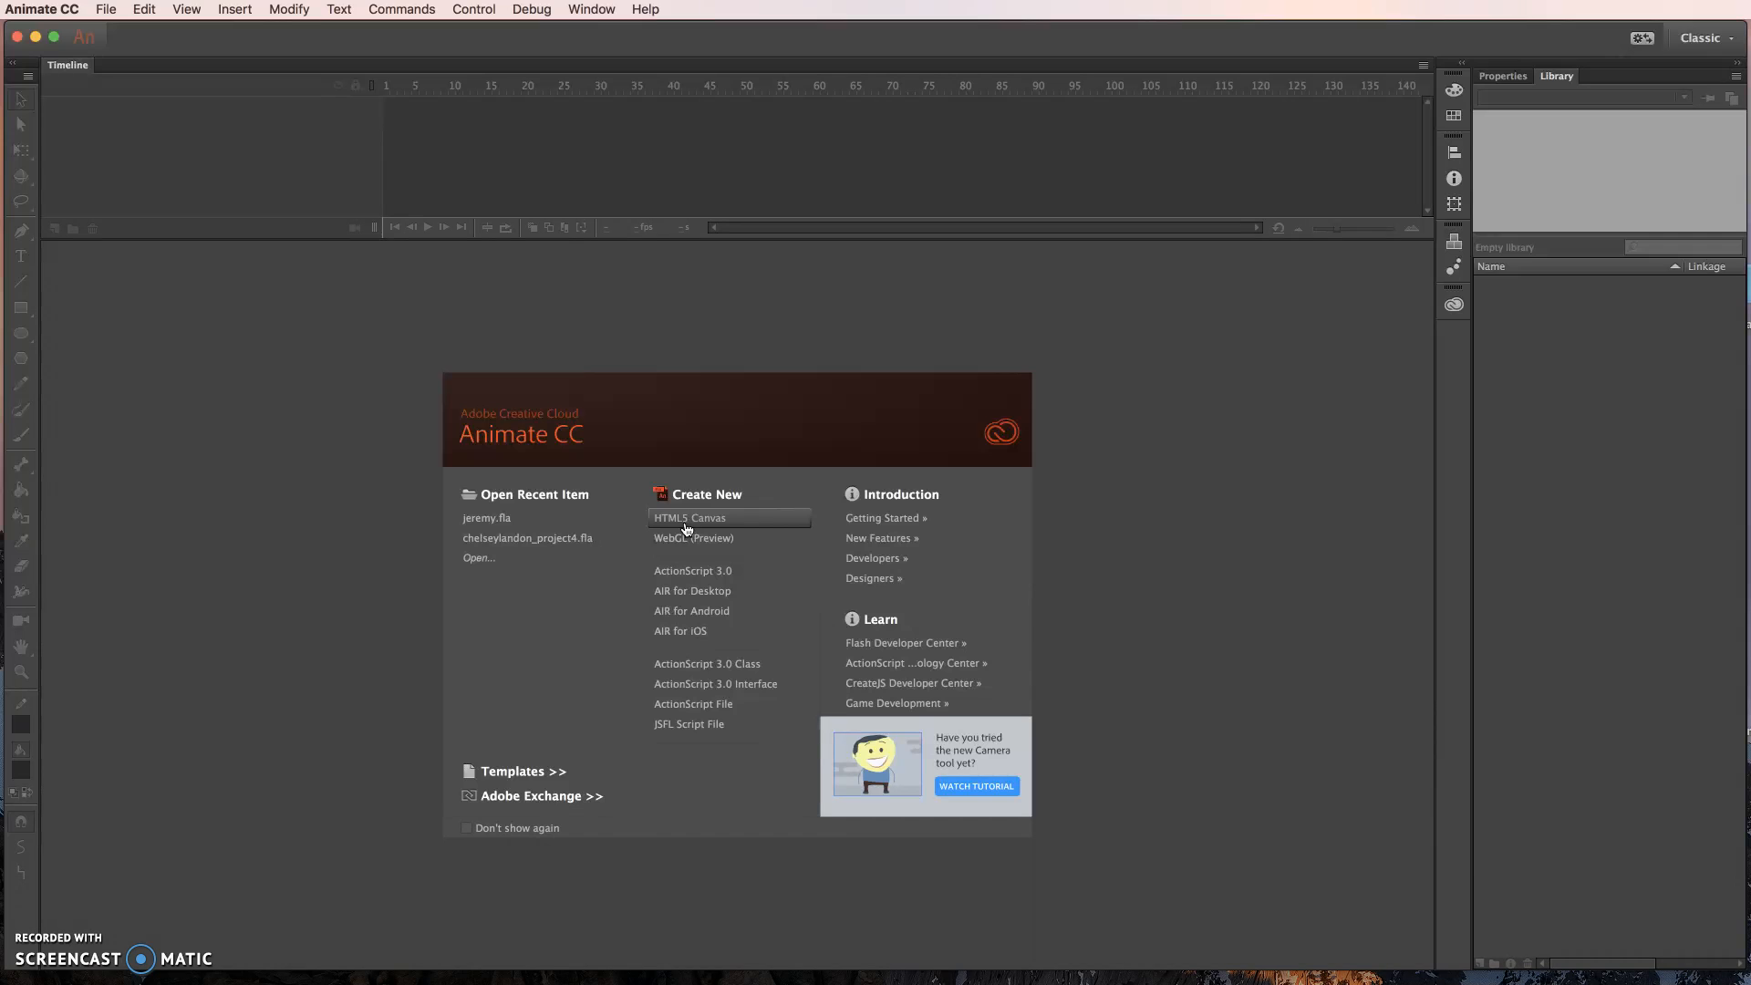
left_click(686, 528)
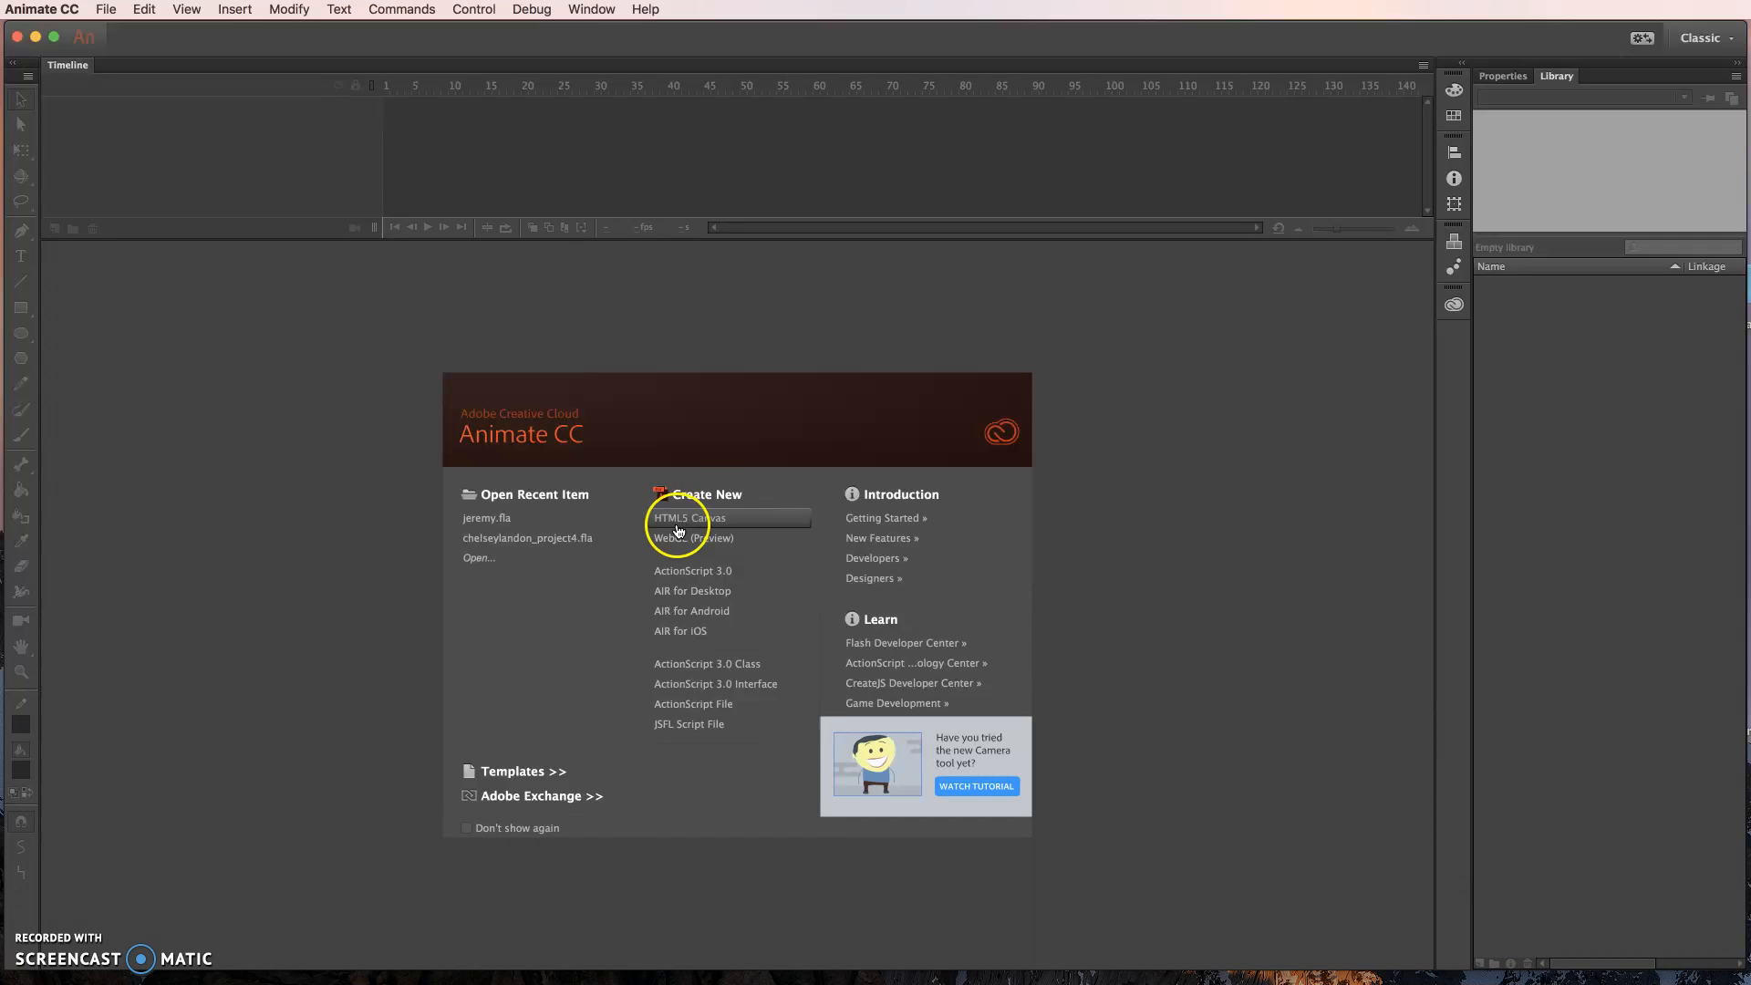
- Create a new ActionScript 3.0 document
left_click(701, 572)
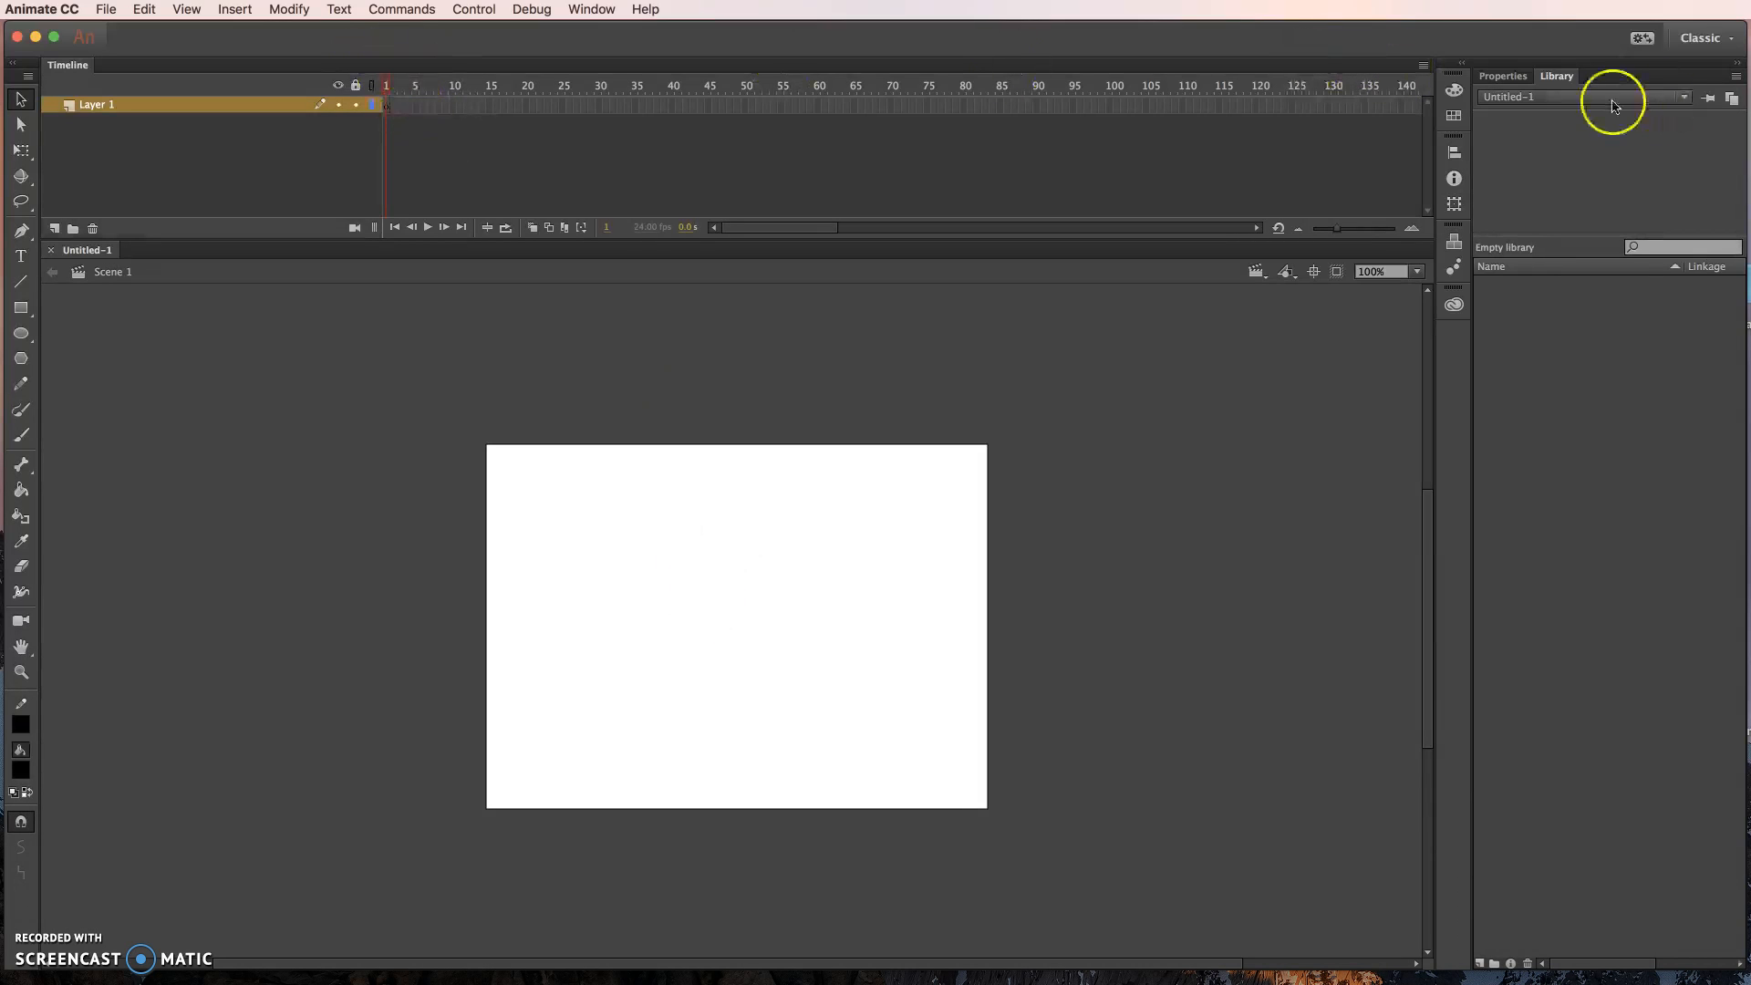
- Try the Animator and Essentials workspaces, return to the Classic workspace, and collapse CC Libraries
left_click(1720, 46)
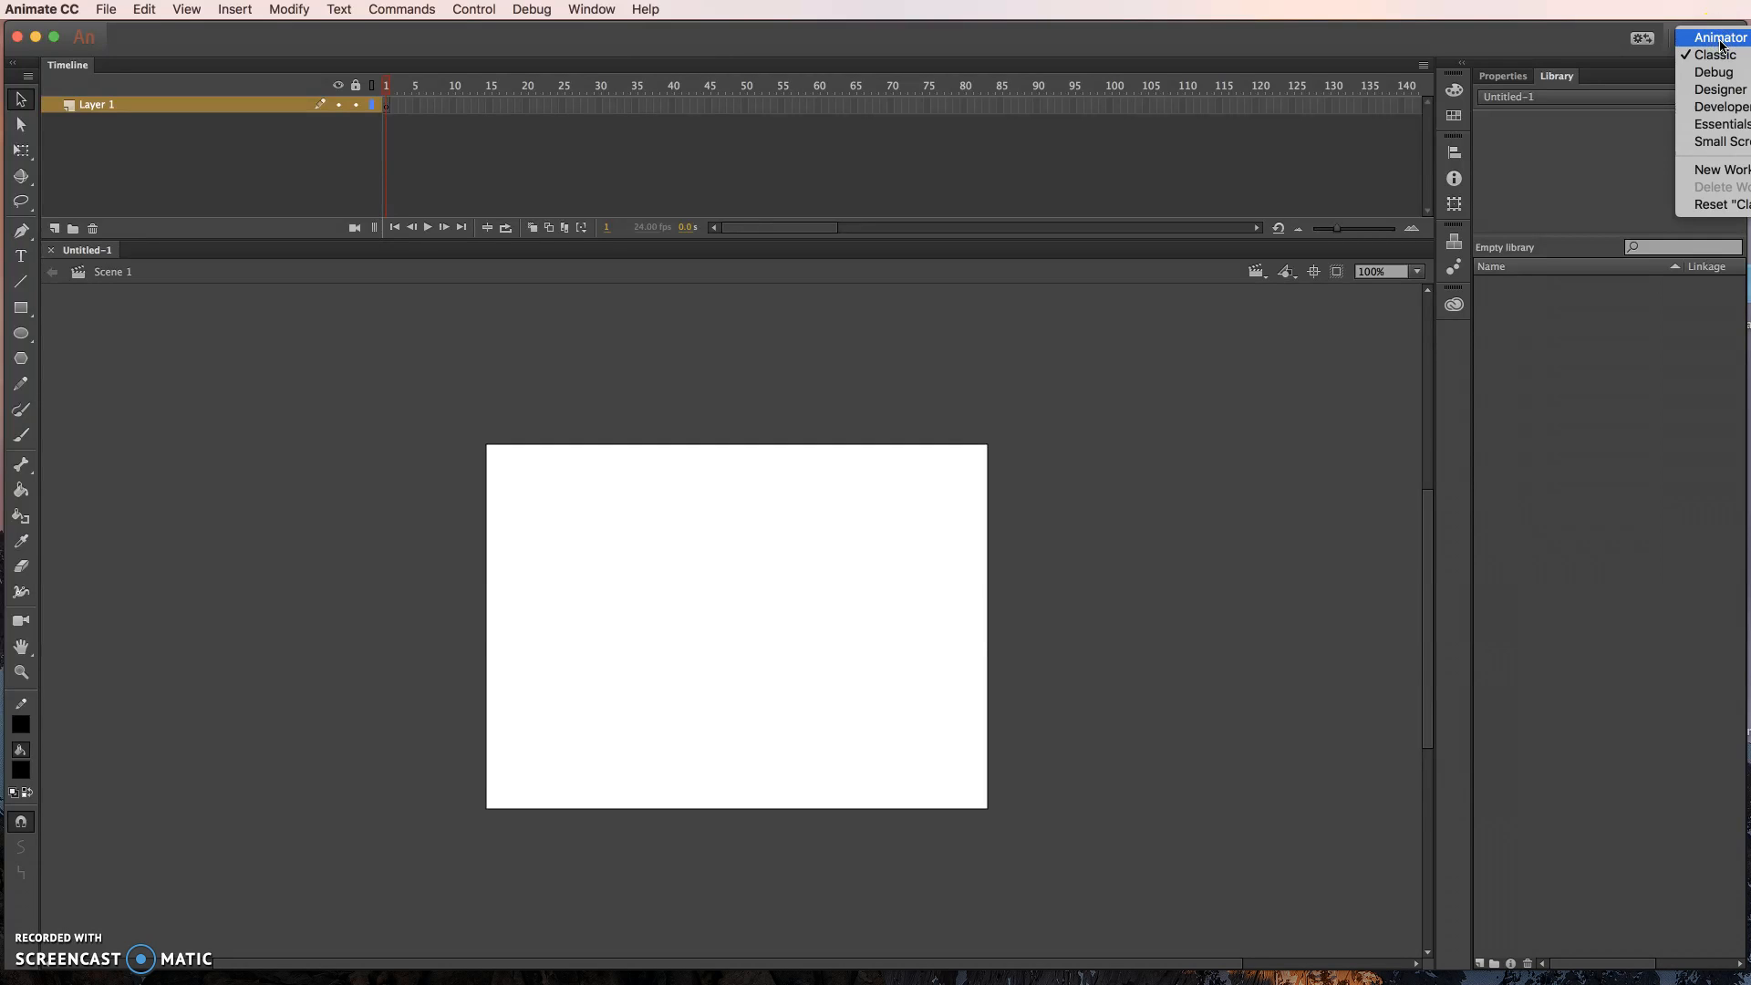
left_click(1726, 57)
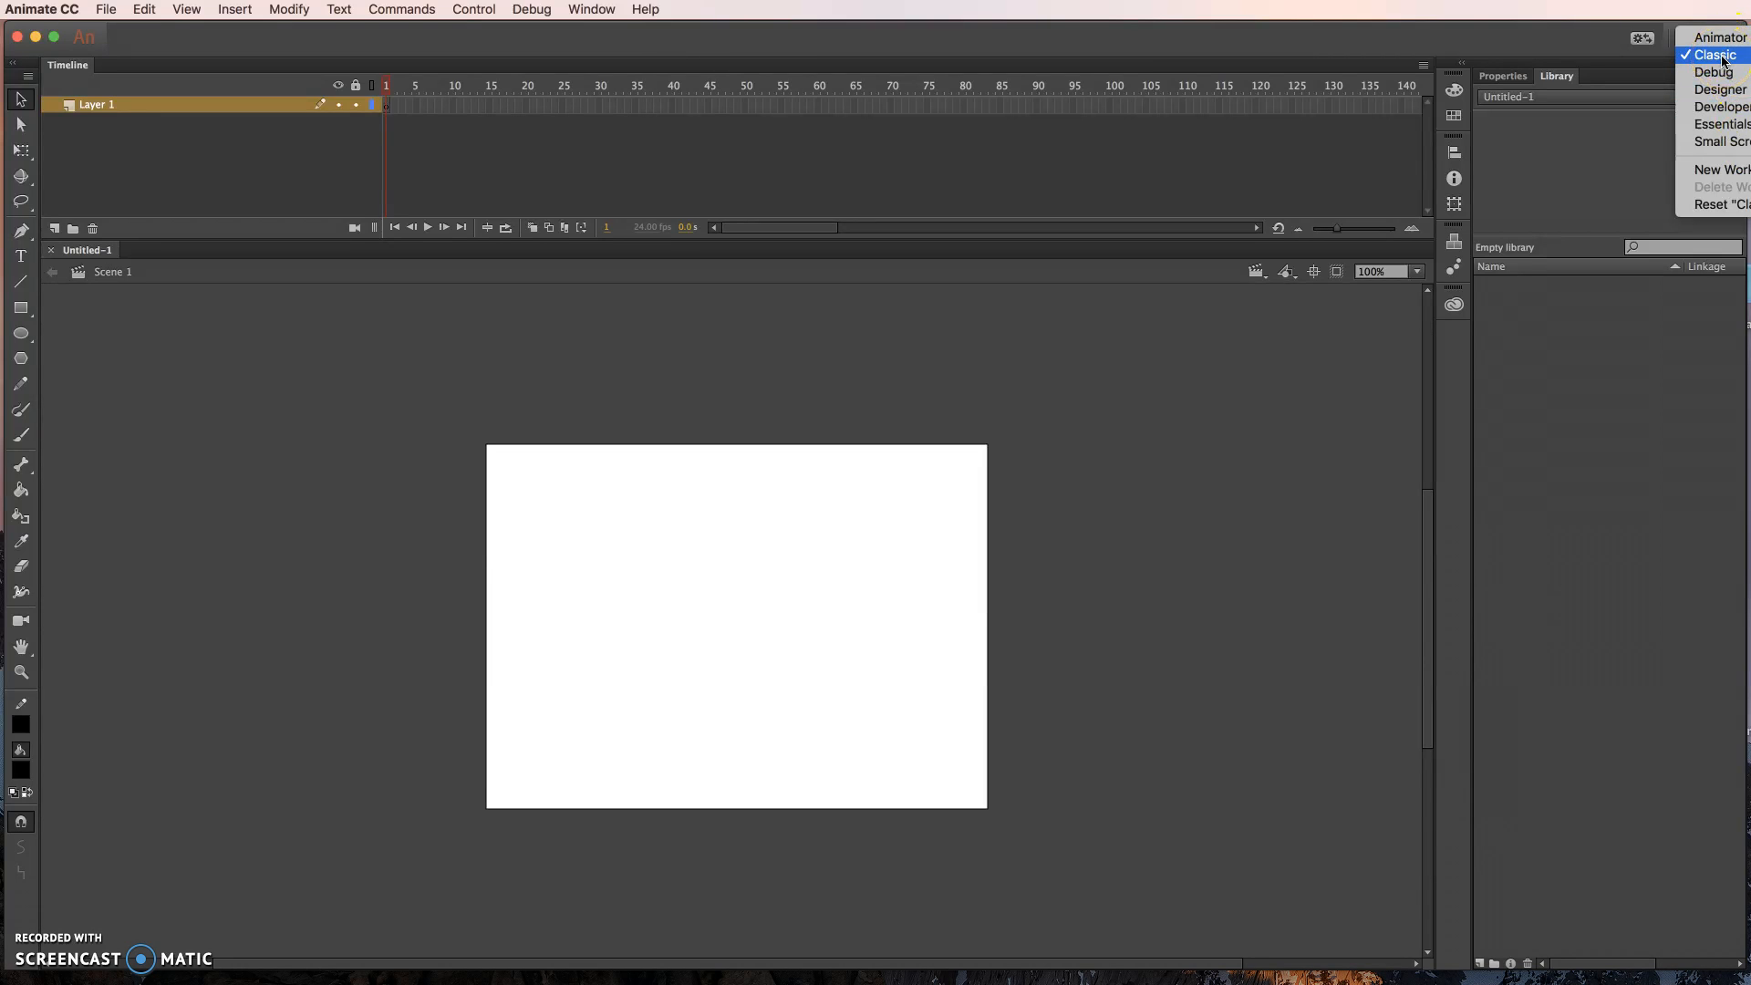
left_click(1720, 39)
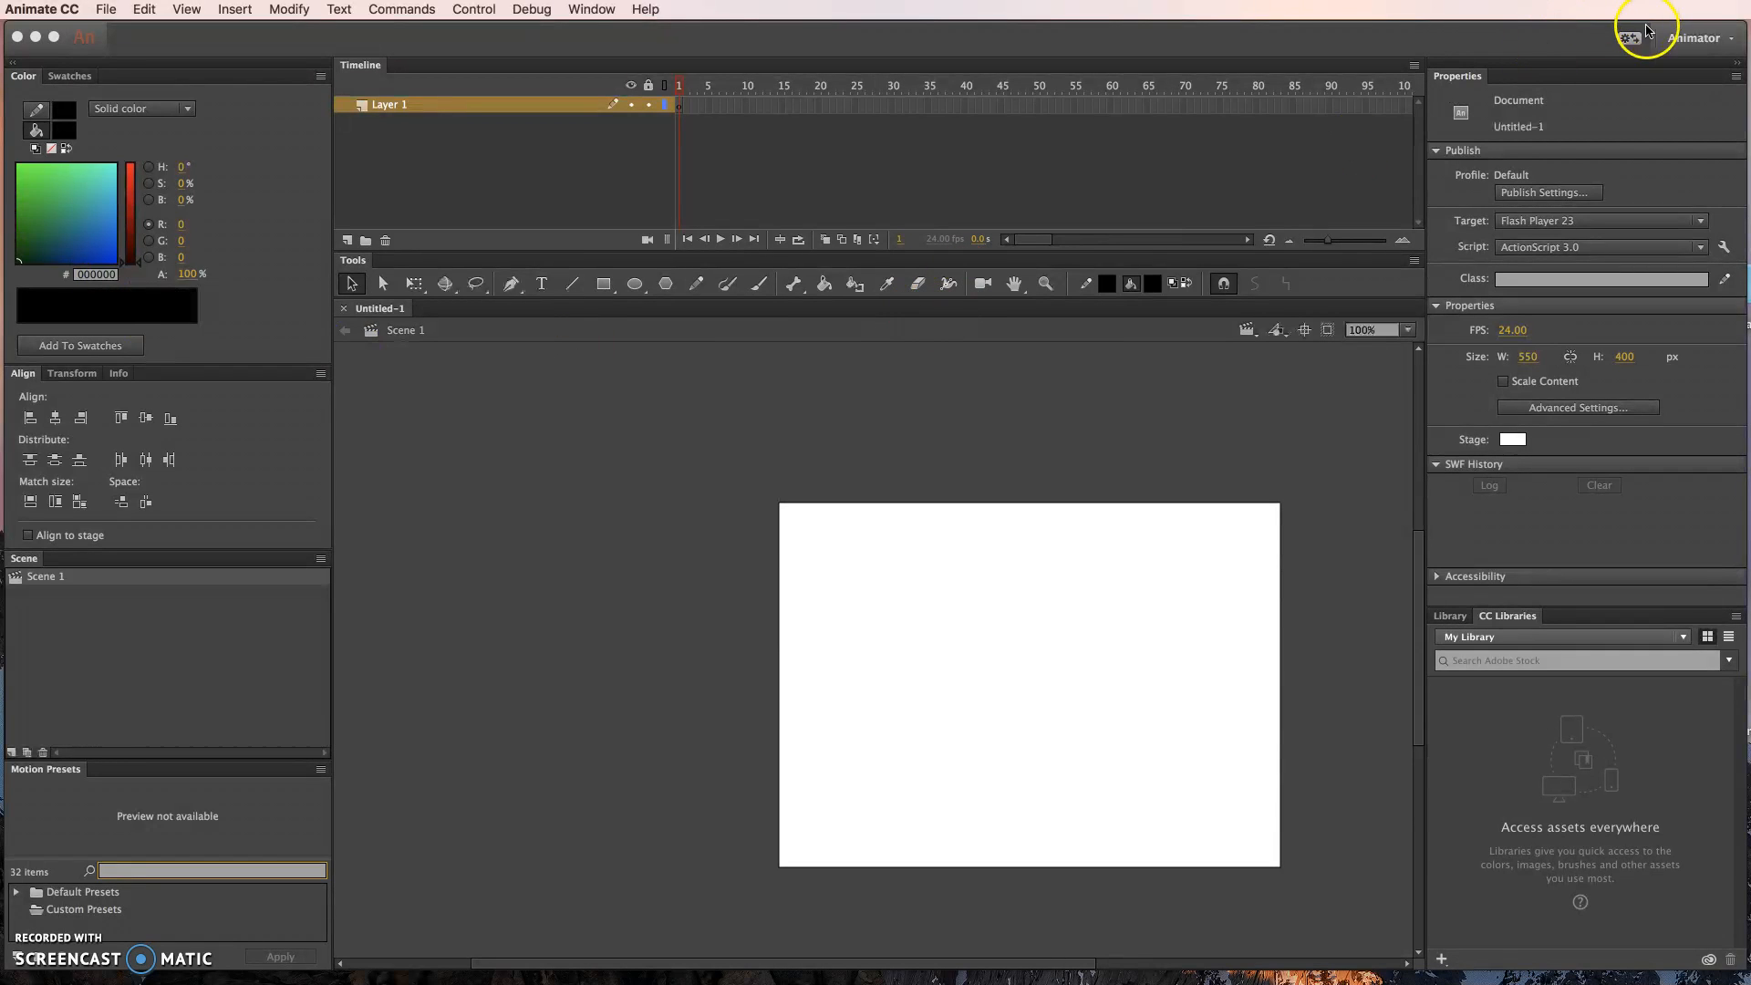
left_click(1698, 38)
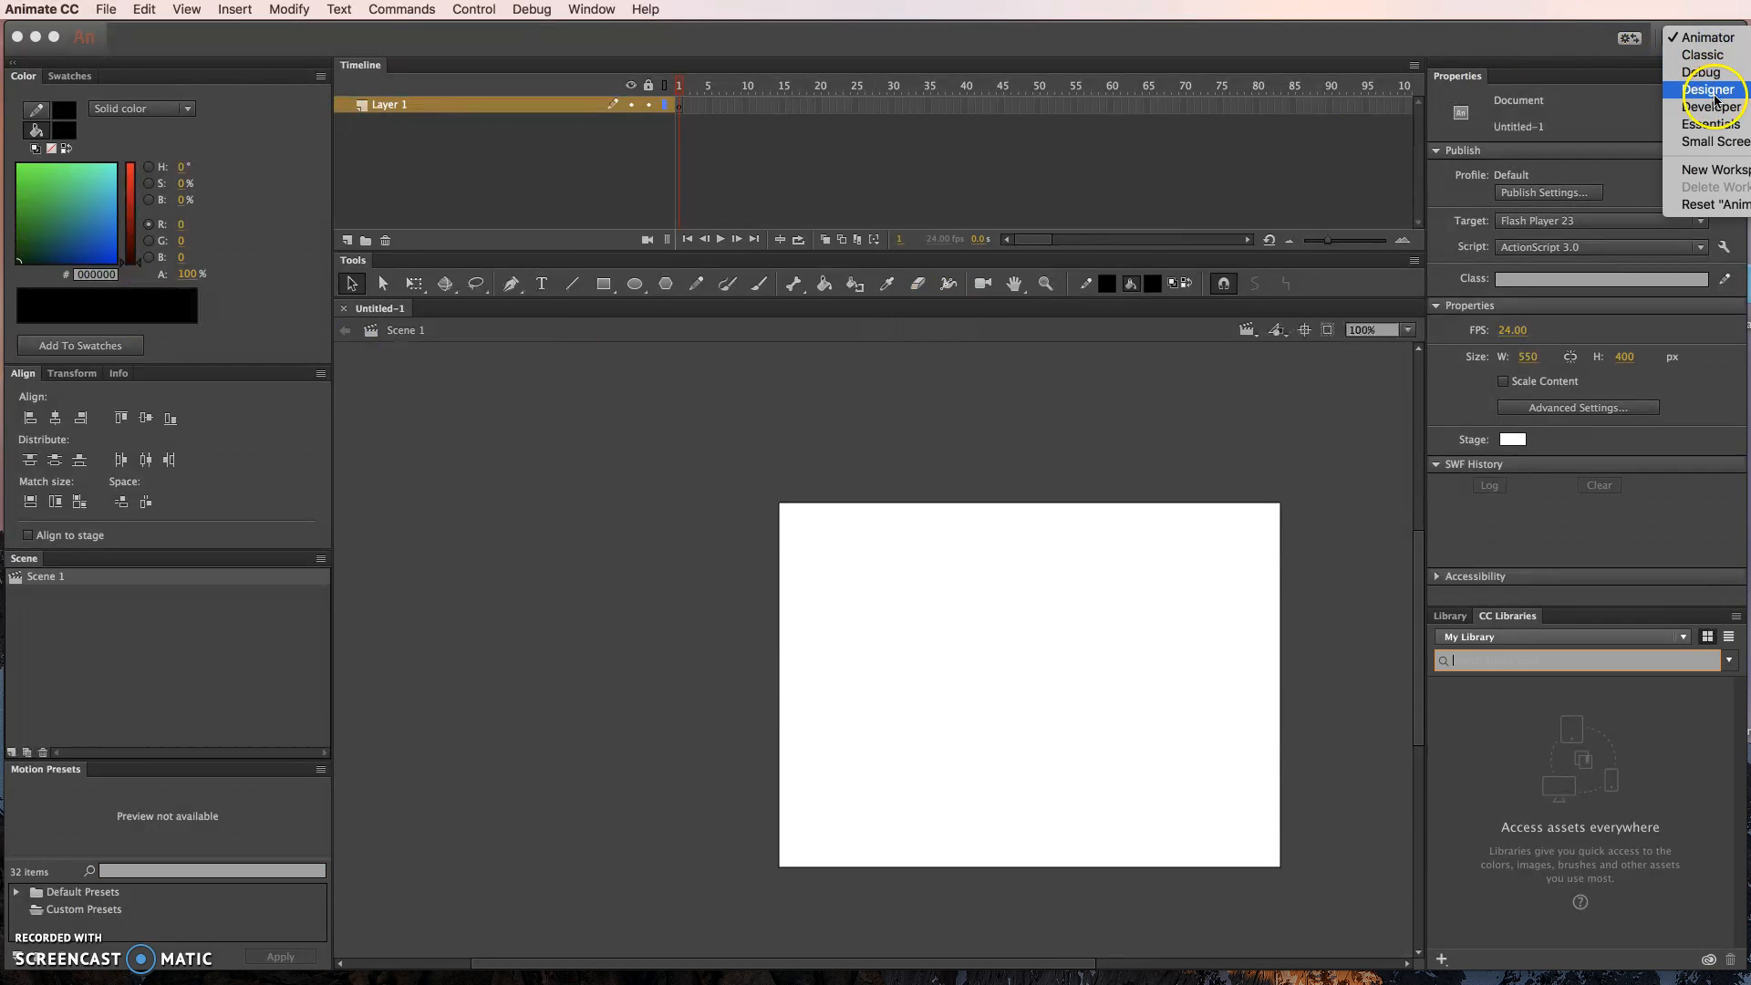
left_click(1715, 124)
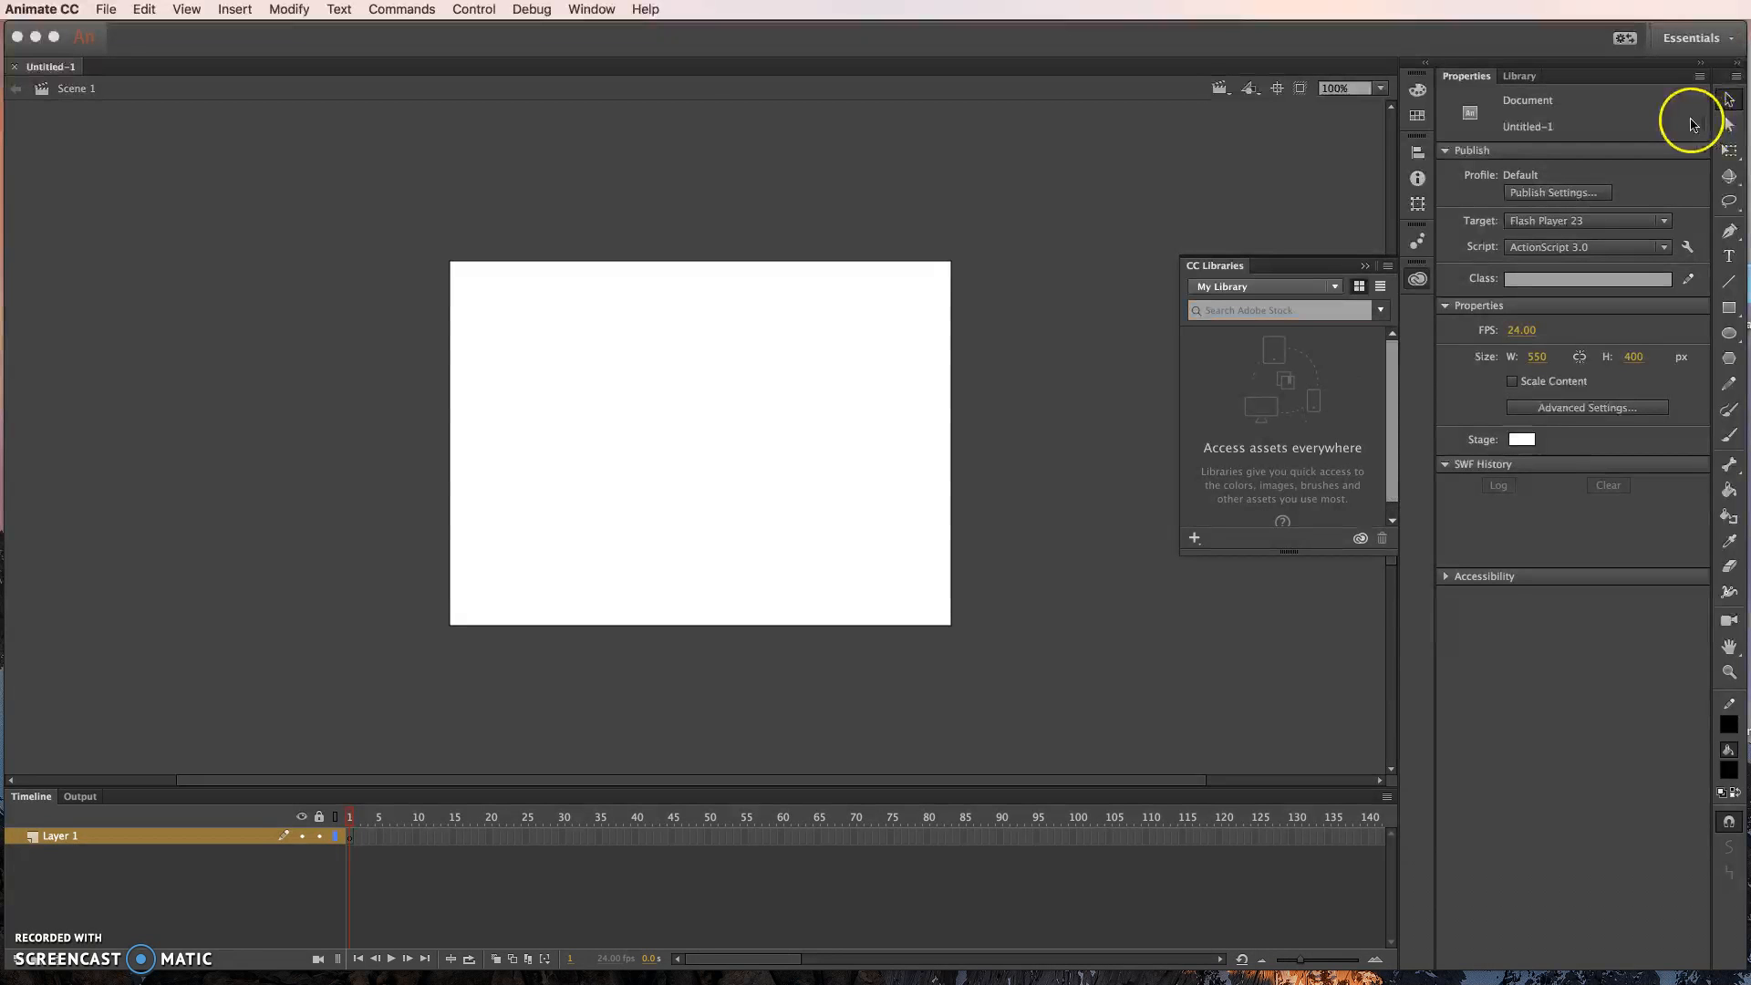
left_click(1710, 37)
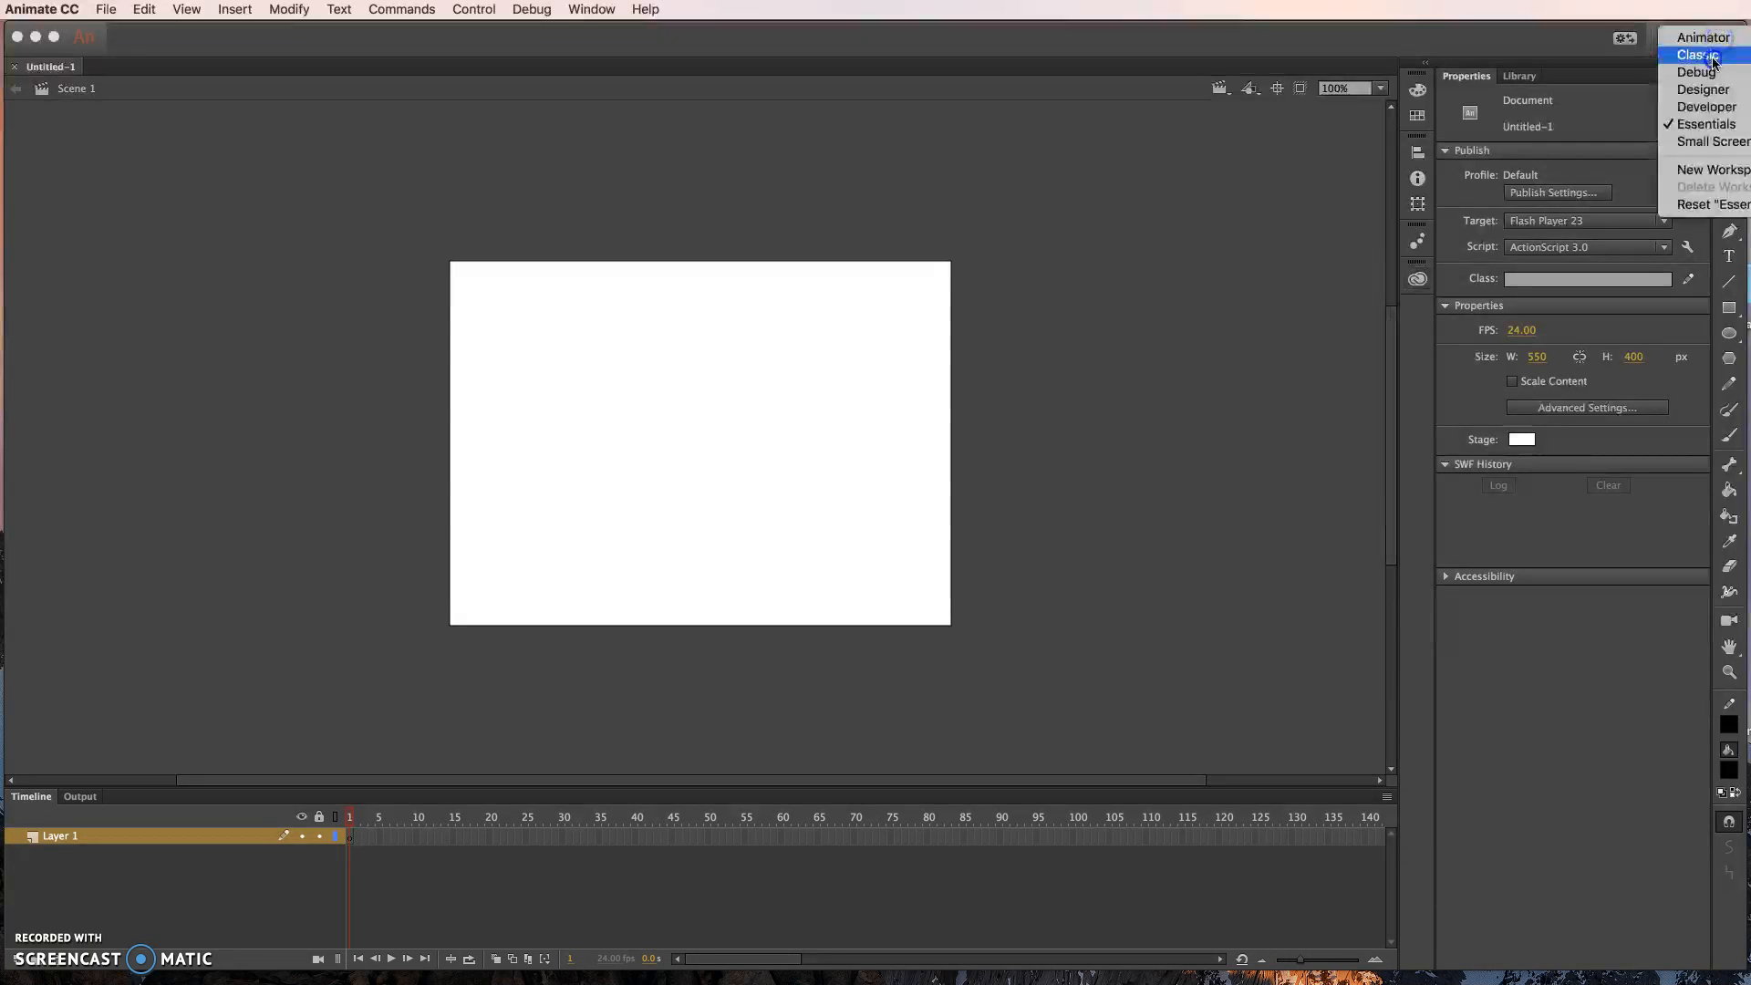
left_click(1711, 56)
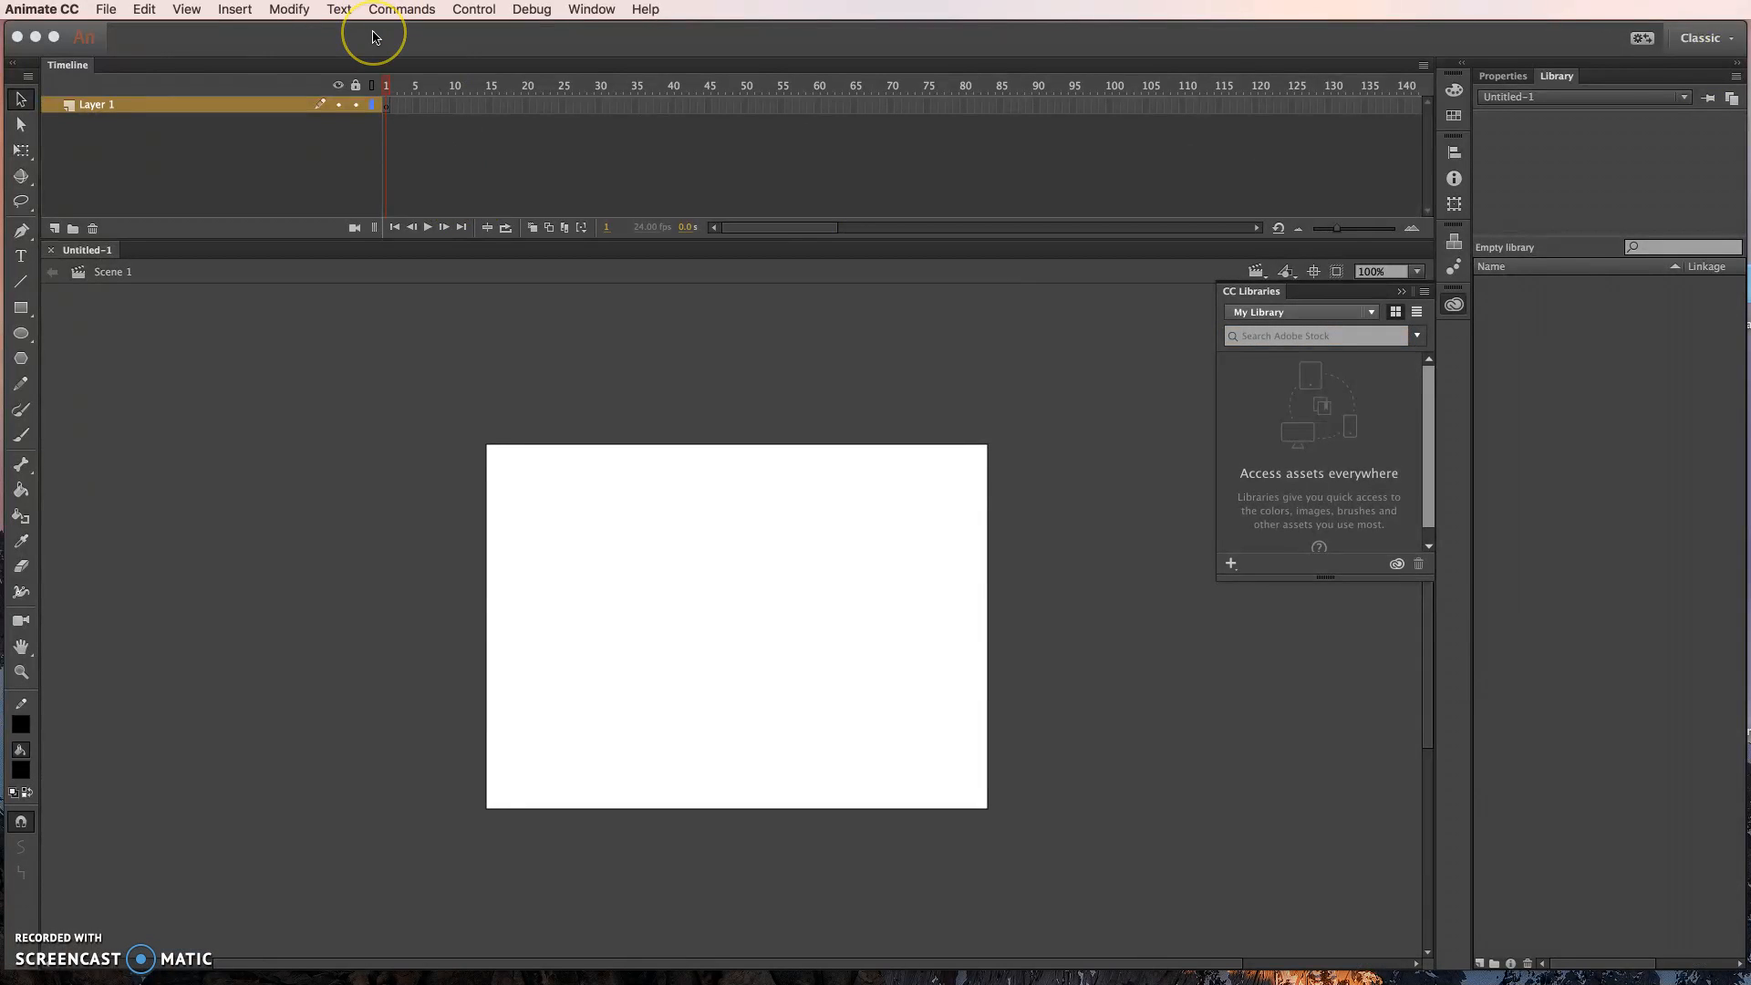
left_click(1250, 292)
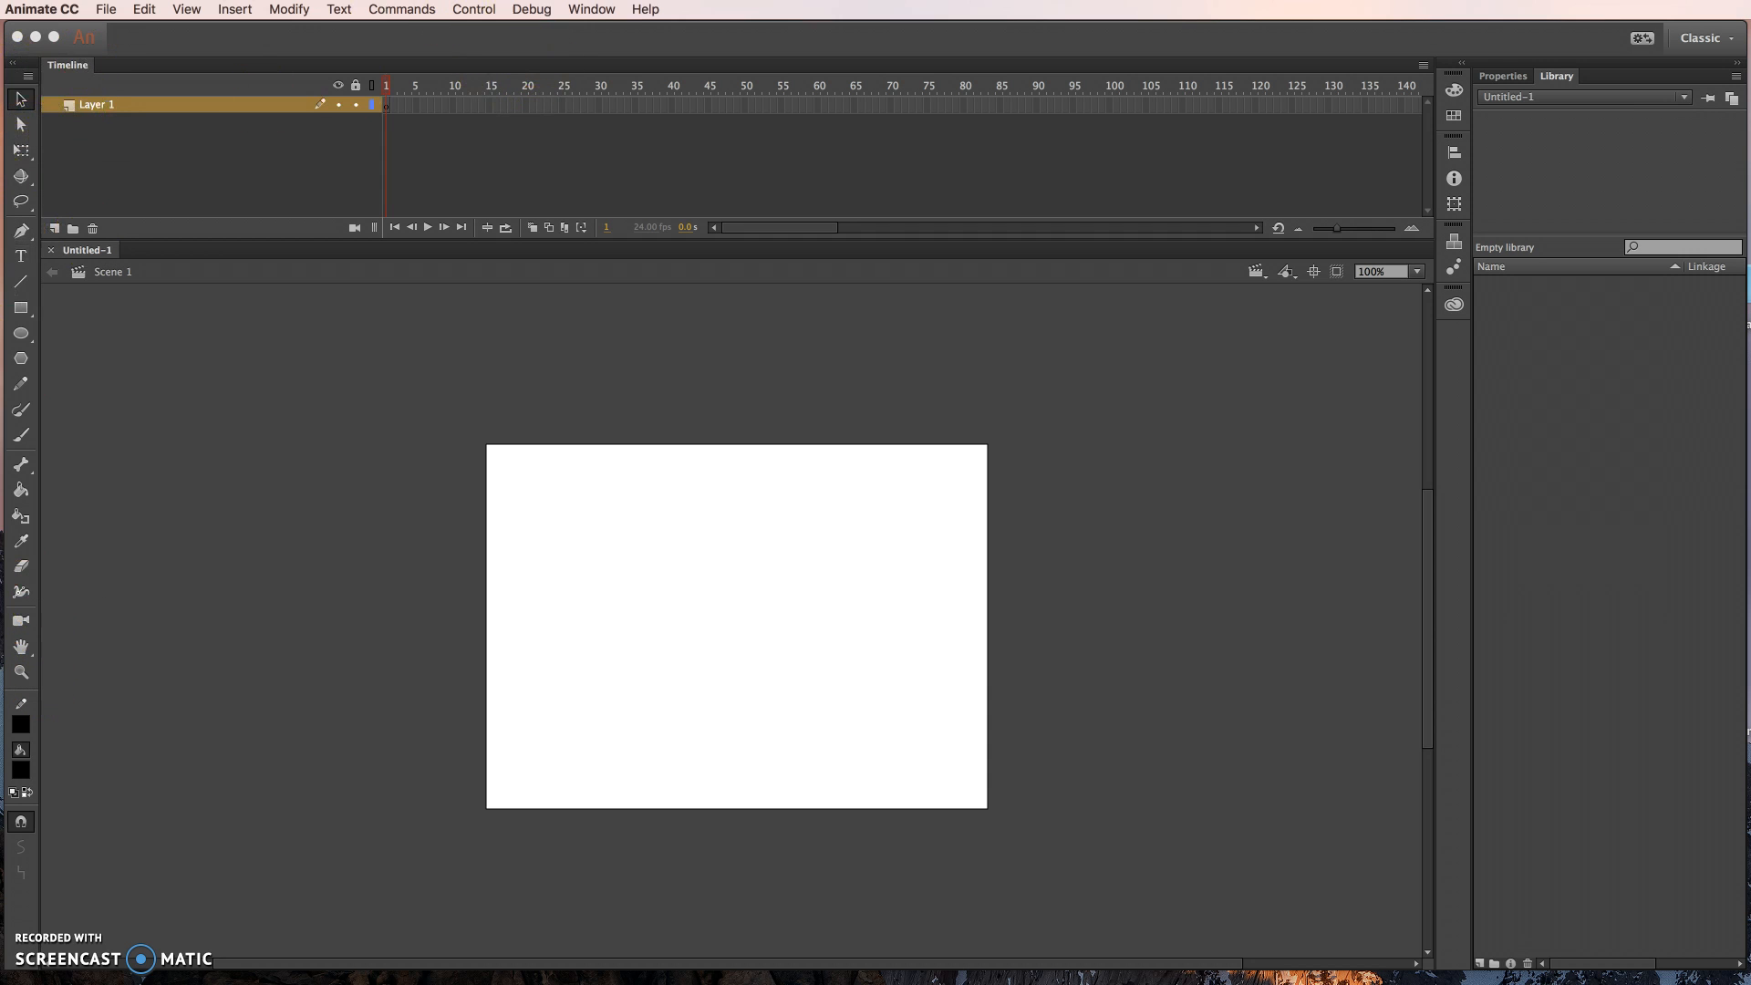
left_click(590, 10)
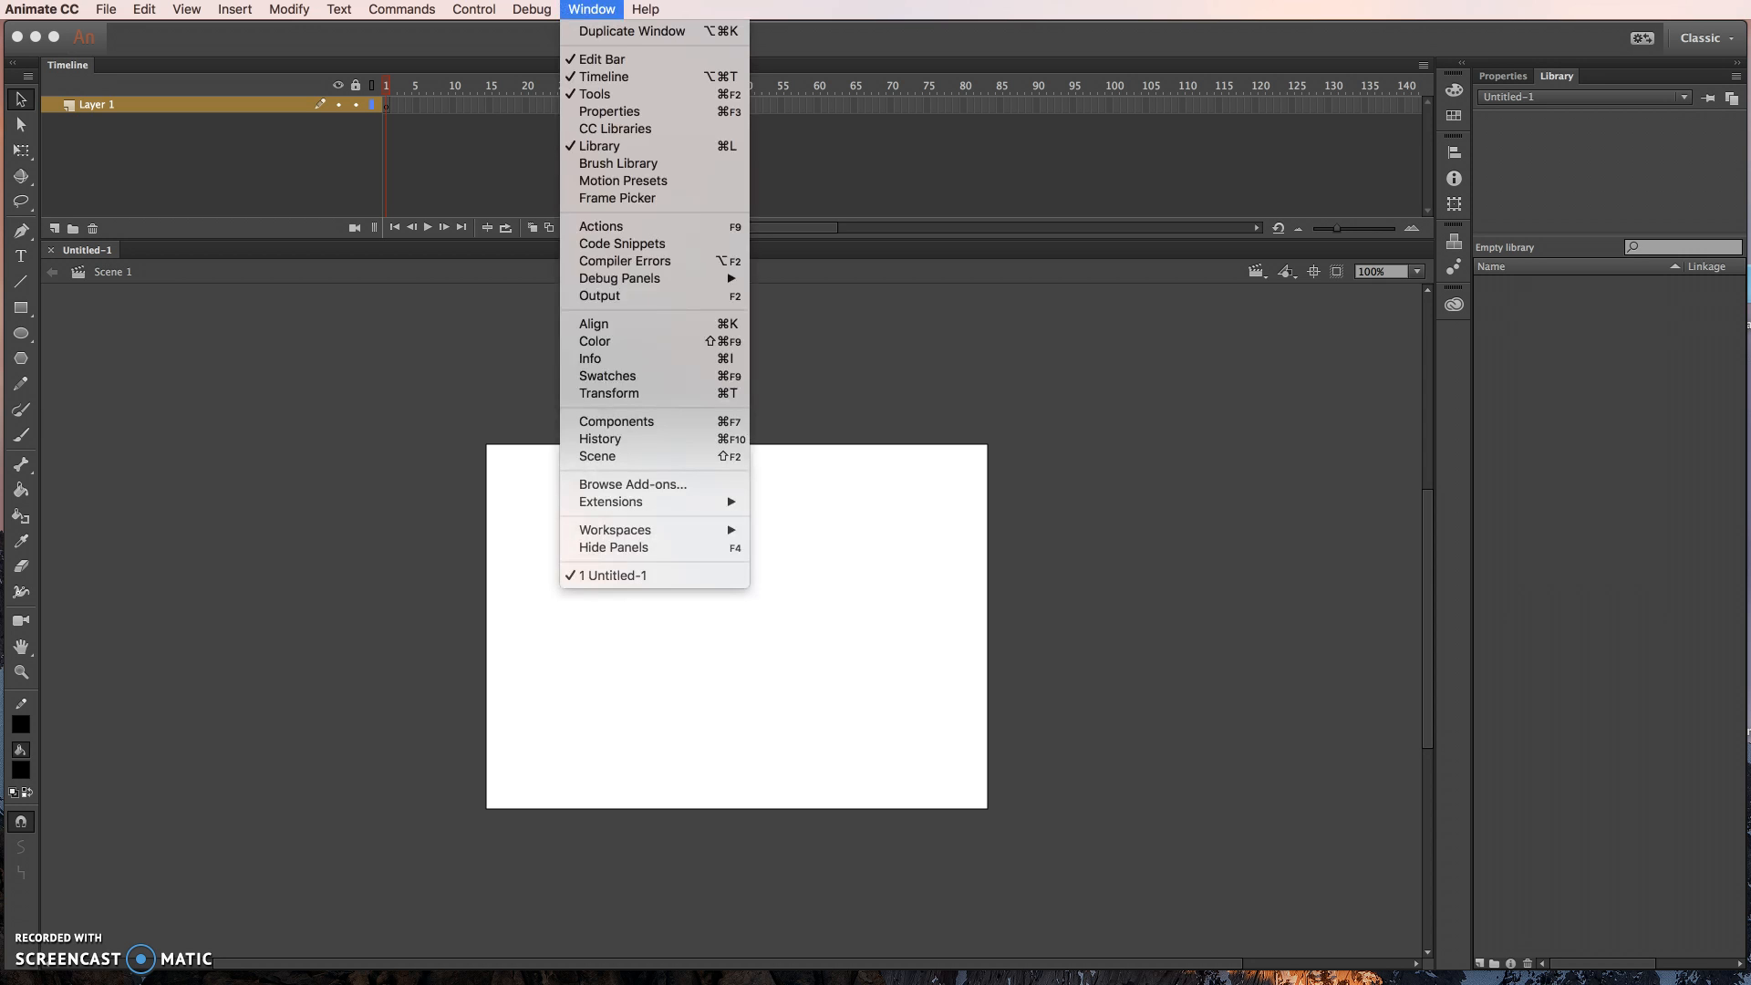
left_click(588, 95)
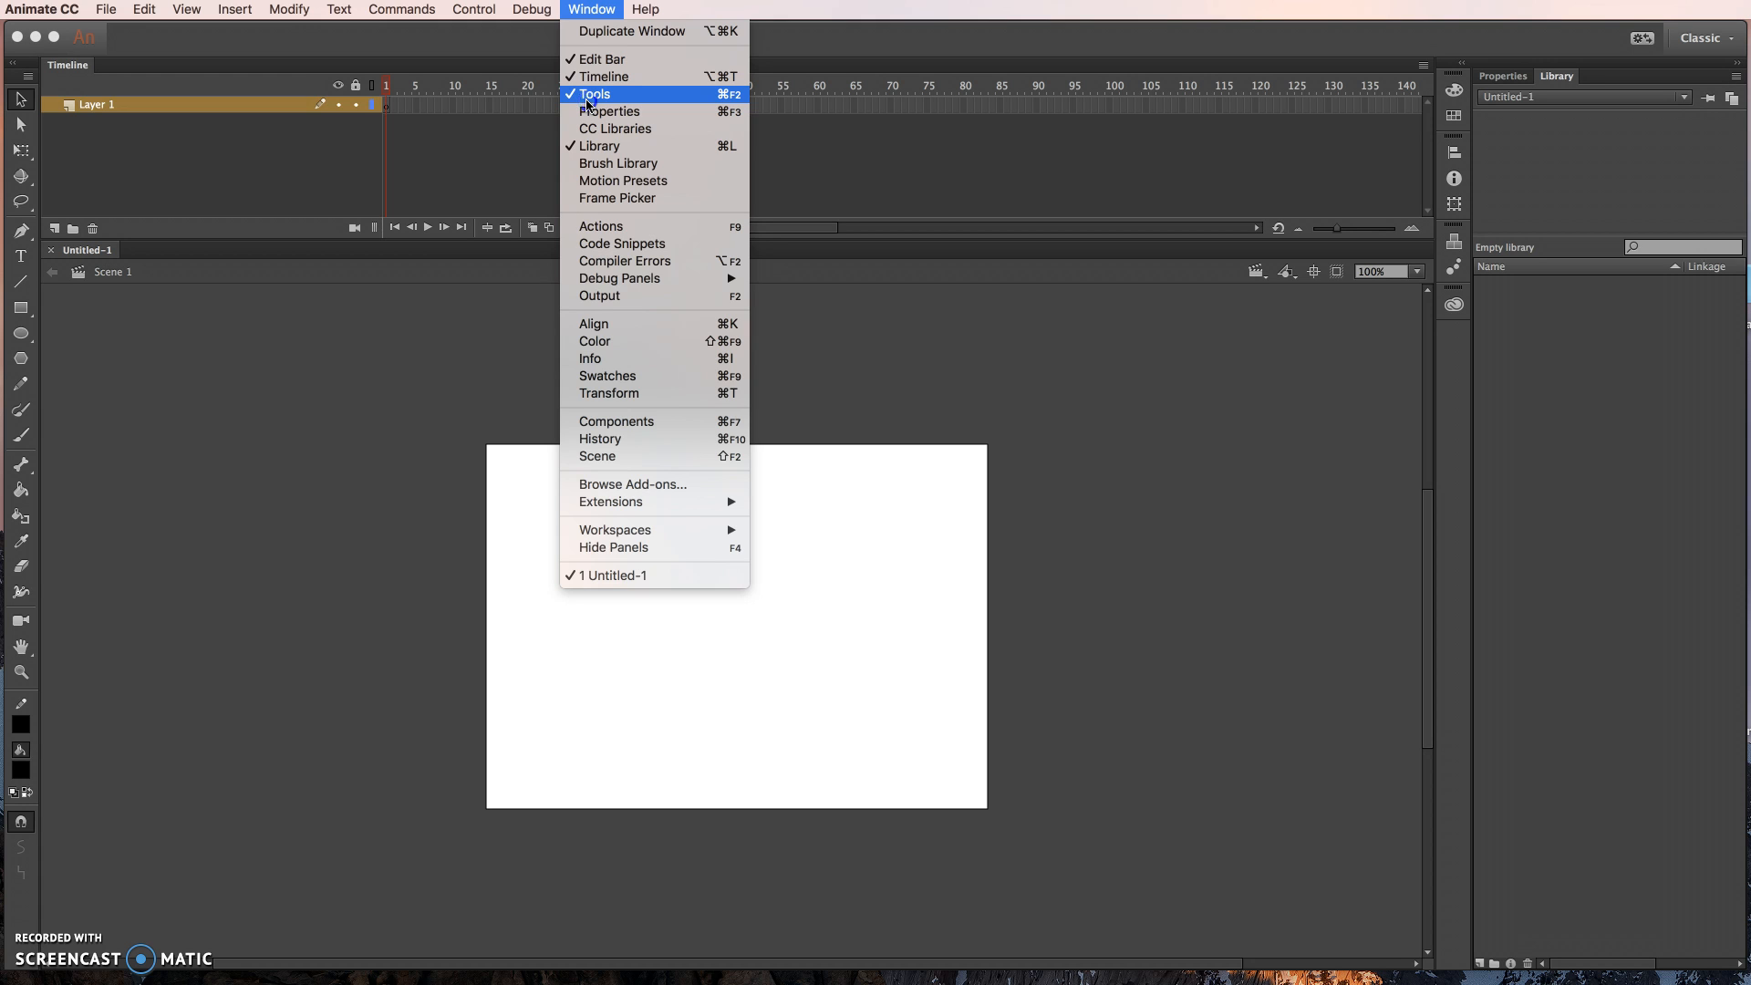
left_click(198, 330)
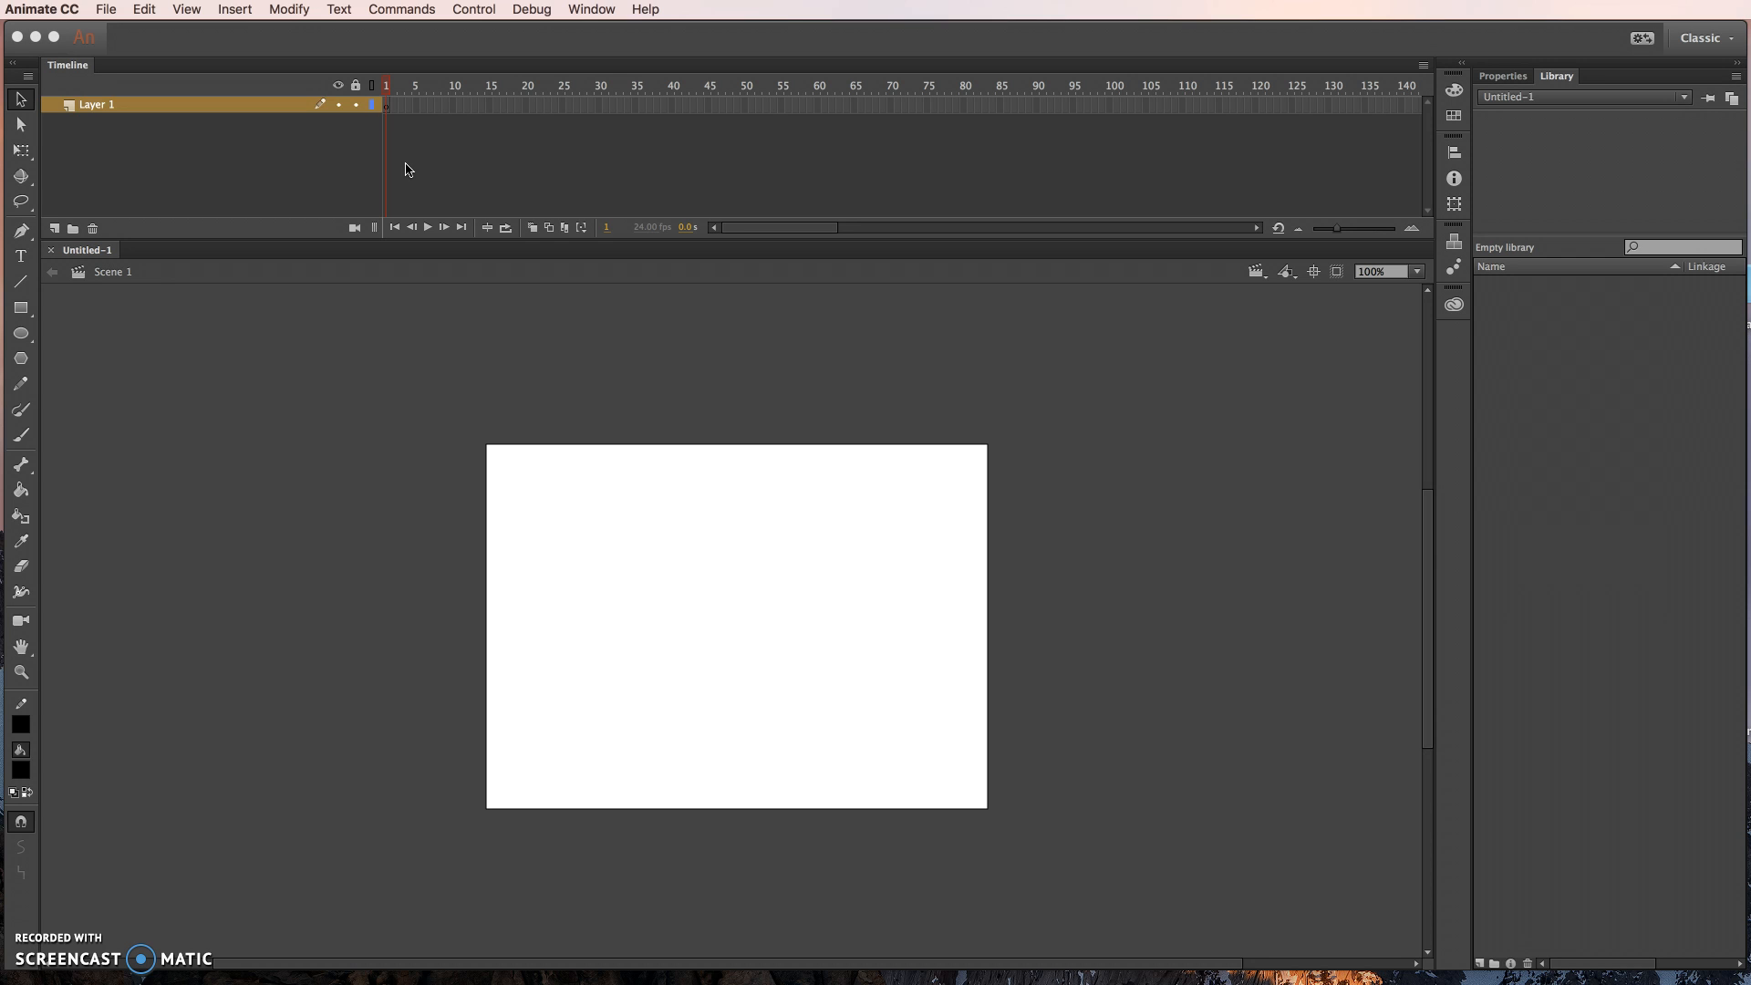
left_click(914, 104)
left_click_drag(834, 106, 714, 106)
left_click(653, 110)
mouse_move(388, 88)
left_mouse_down()
mouse_move(495, 86)
mouse_move(377, 94)
left_mouse_up()
mouse_move(769, 234)
left_mouse_down()
mouse_move(958, 235)
mouse_move(739, 248)
left_mouse_up()
- Check the new document's scene list, and compare its document properties with its library
left_click(1256, 271)
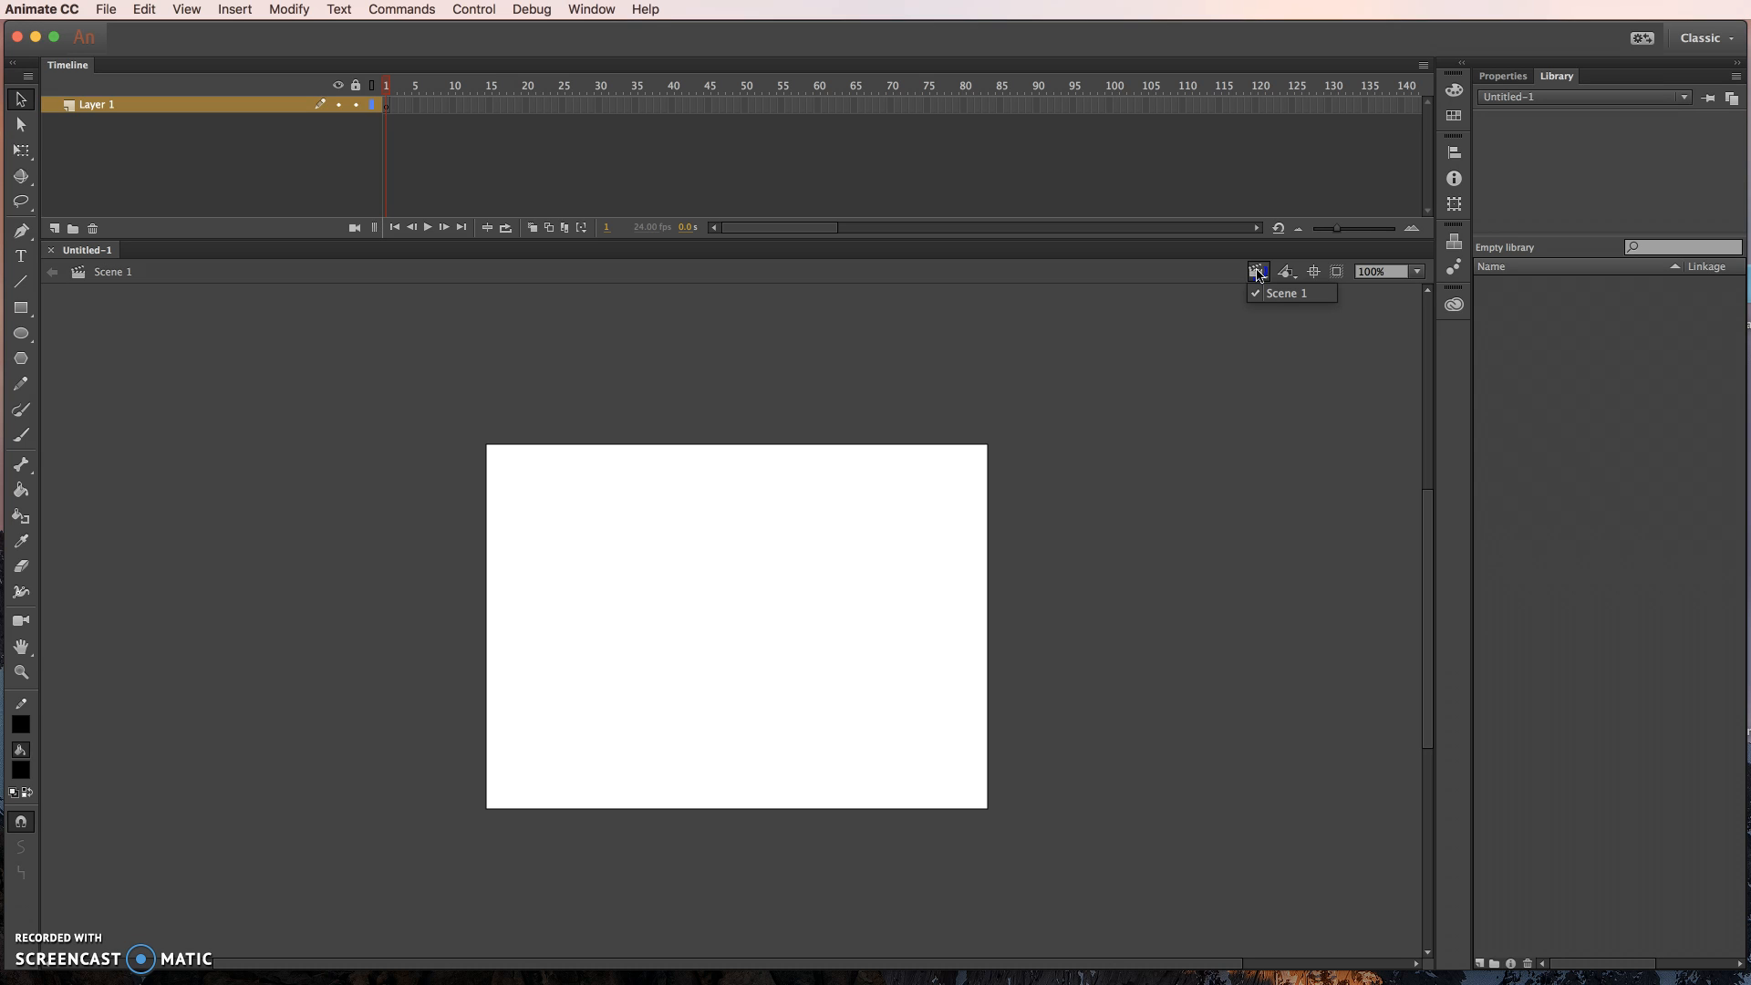
left_click(1255, 275)
left_click(1258, 274)
left_click(1263, 276)
left_click(1263, 277)
left_click(1264, 275)
left_click(1502, 76)
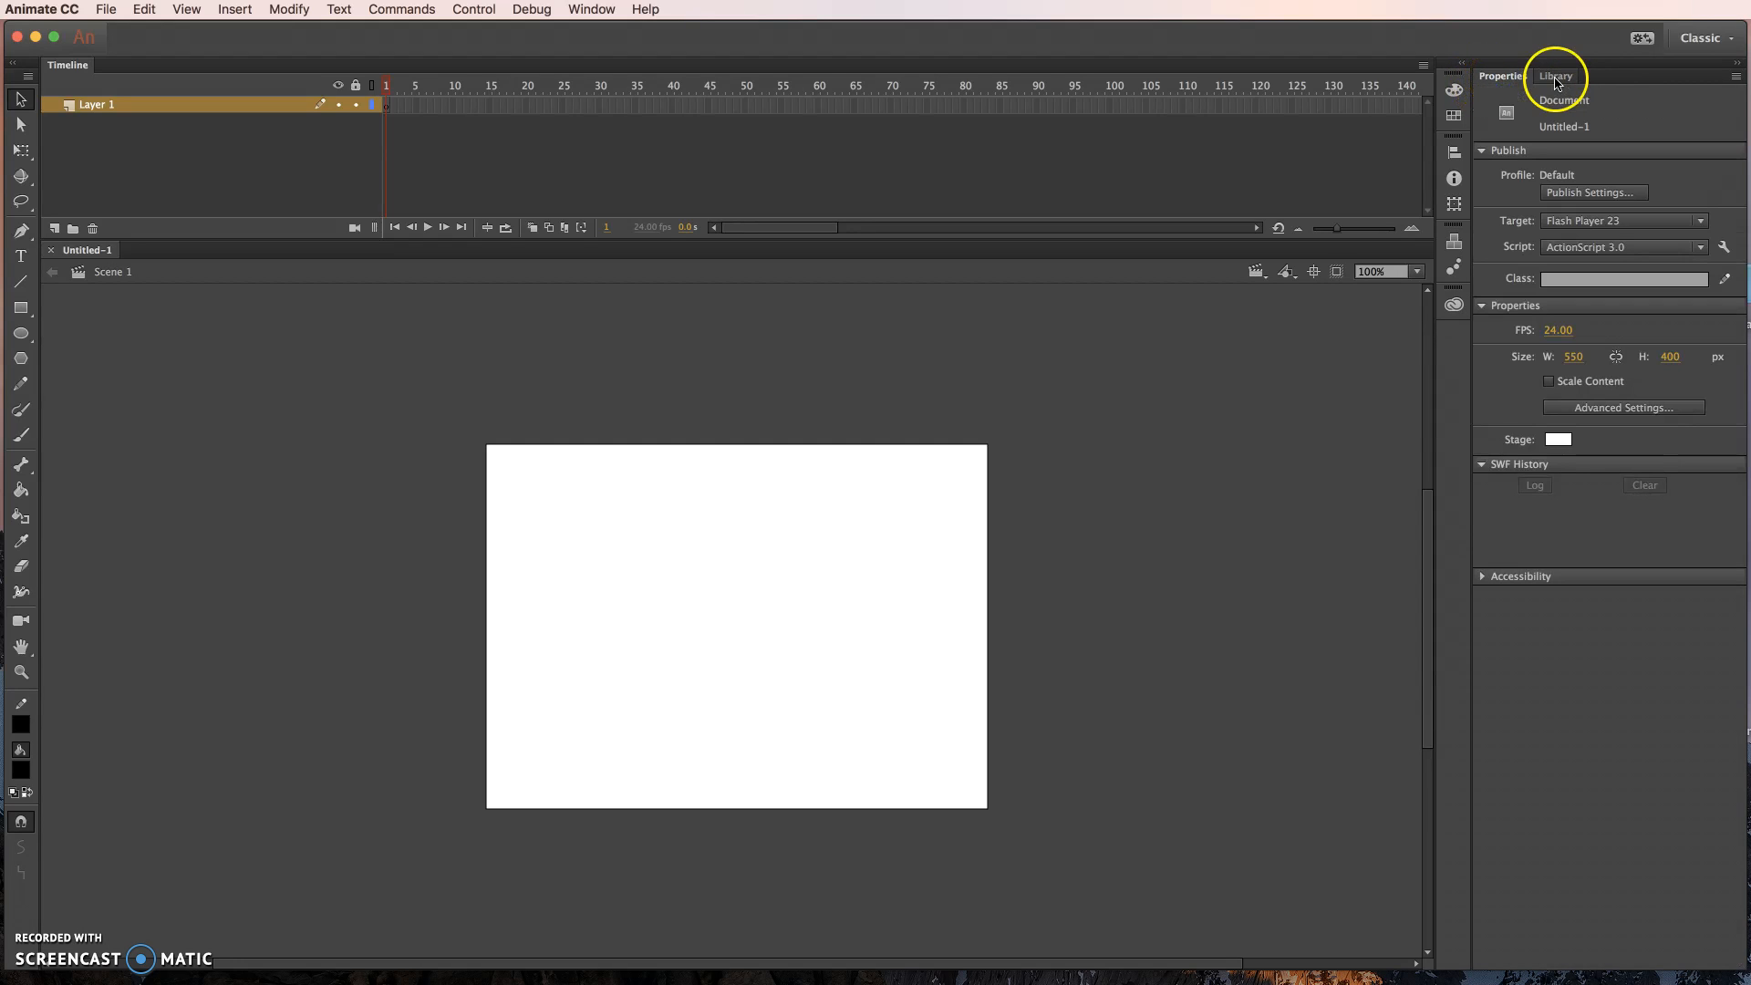
left_click(1558, 78)
left_click(1508, 80)
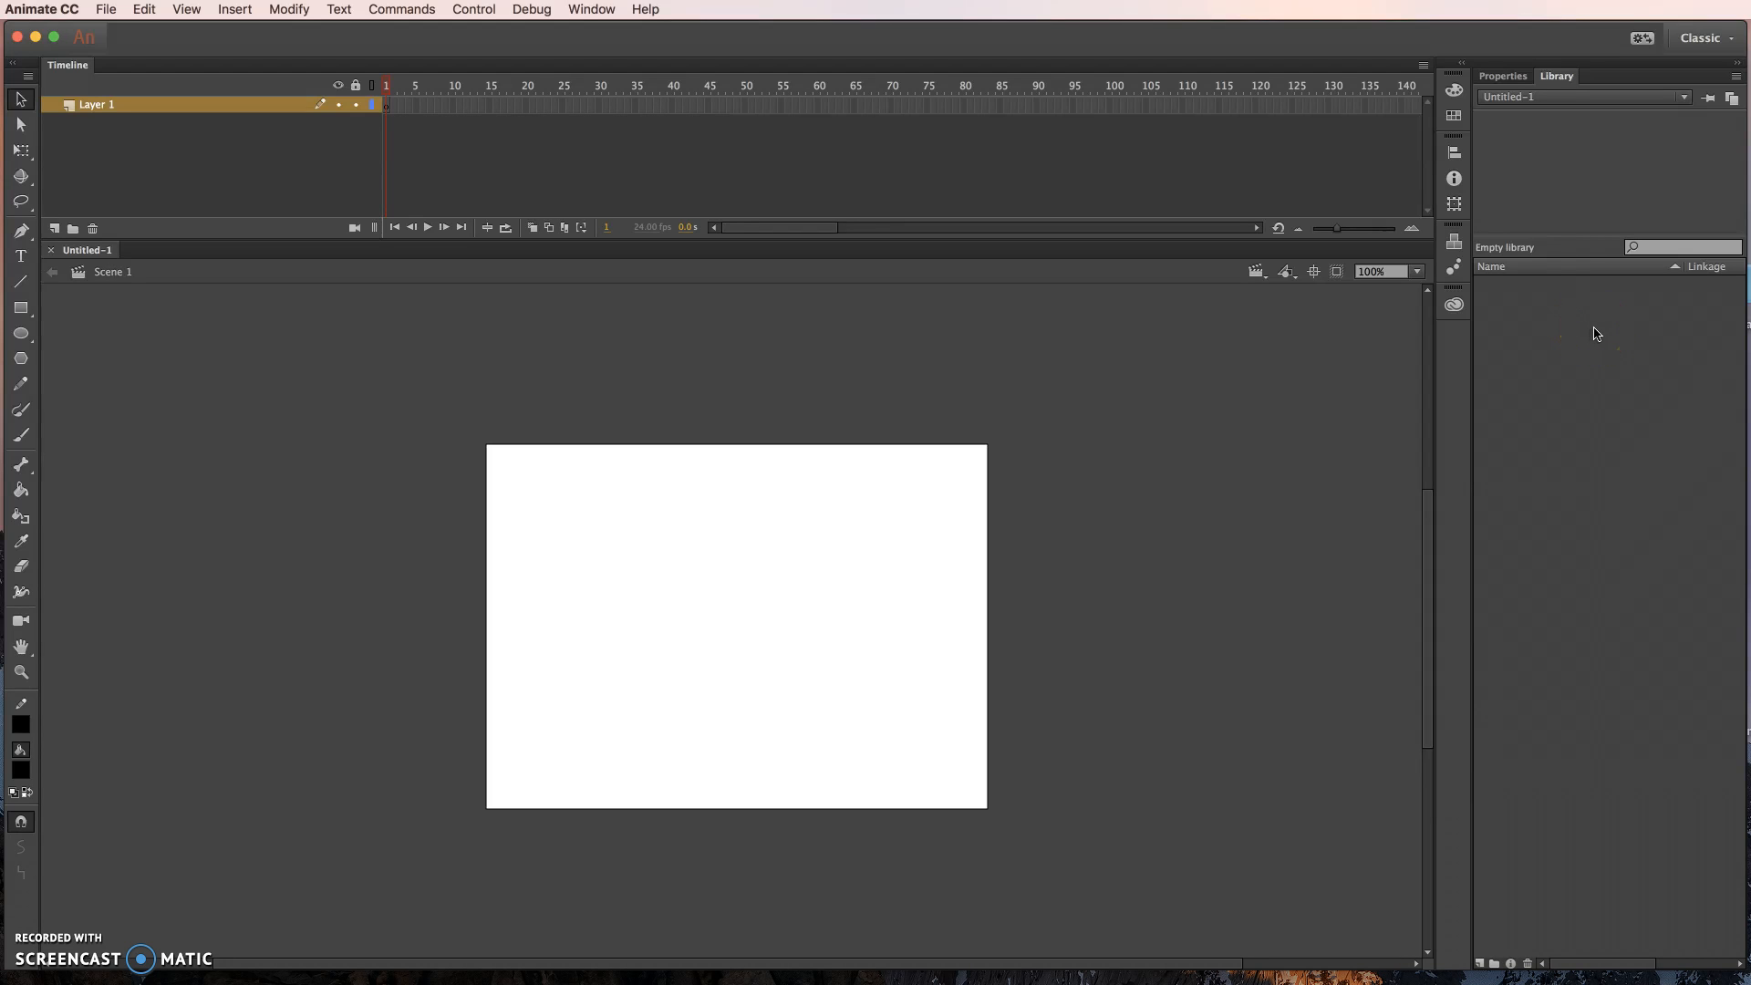
left_click(1500, 75)
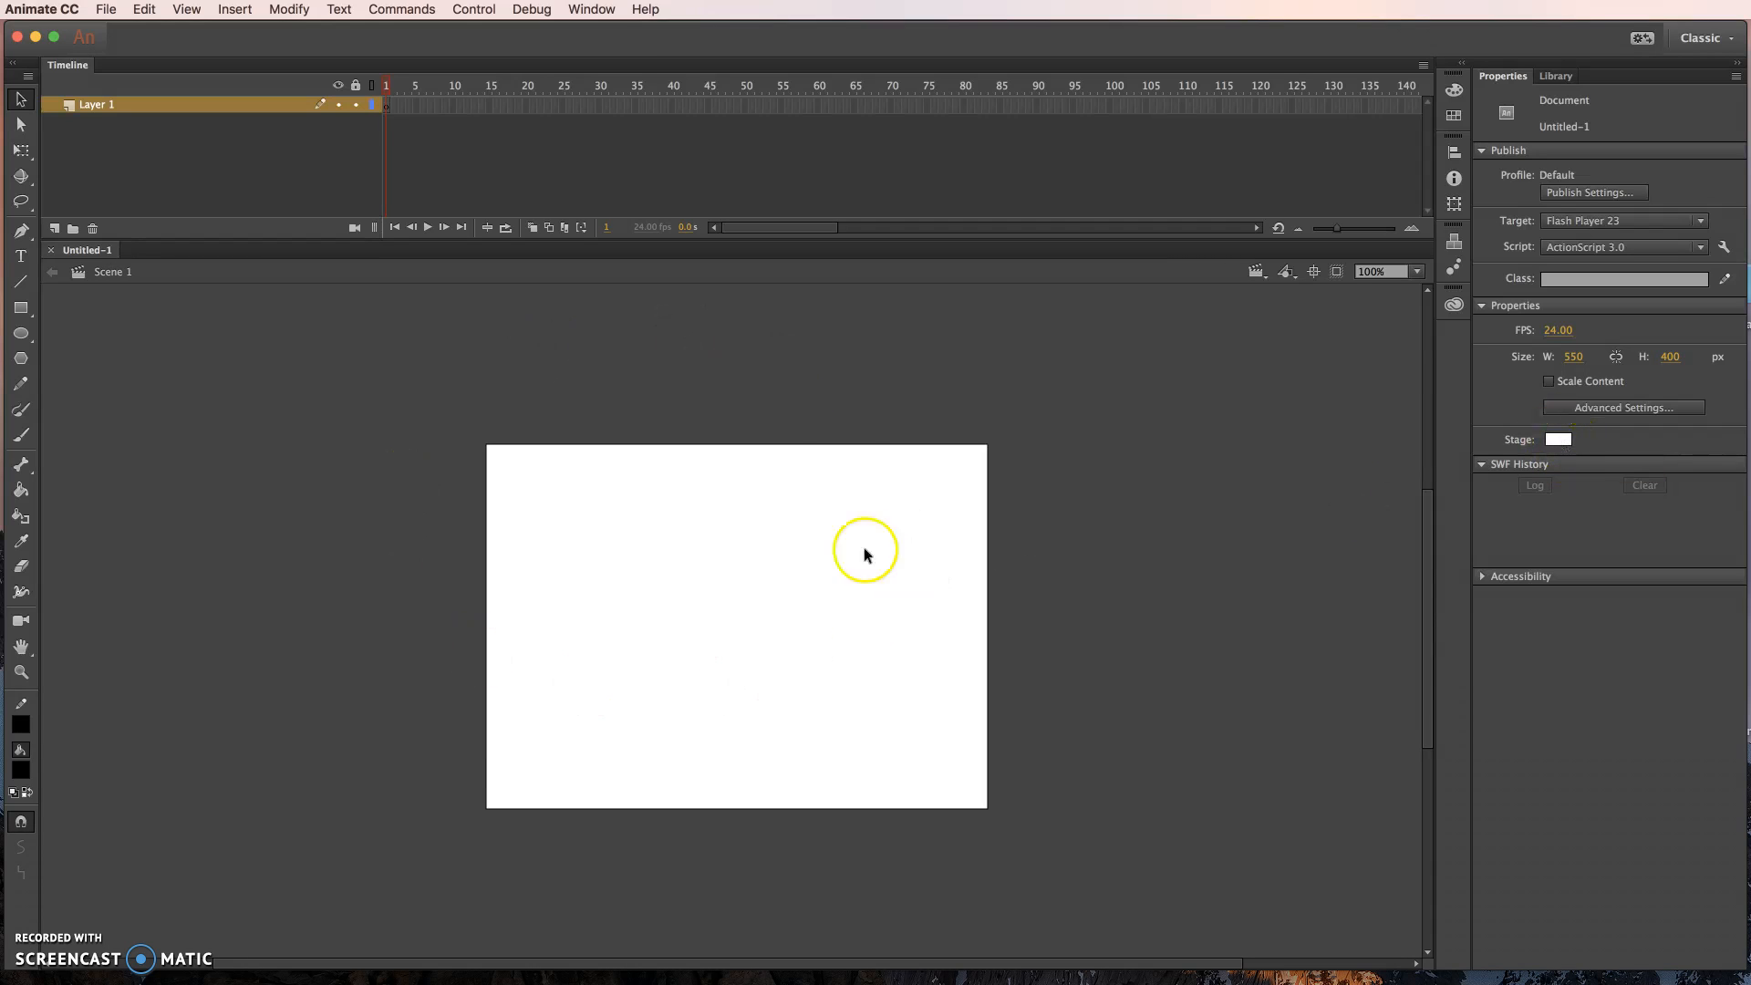
left_click(1557, 78)
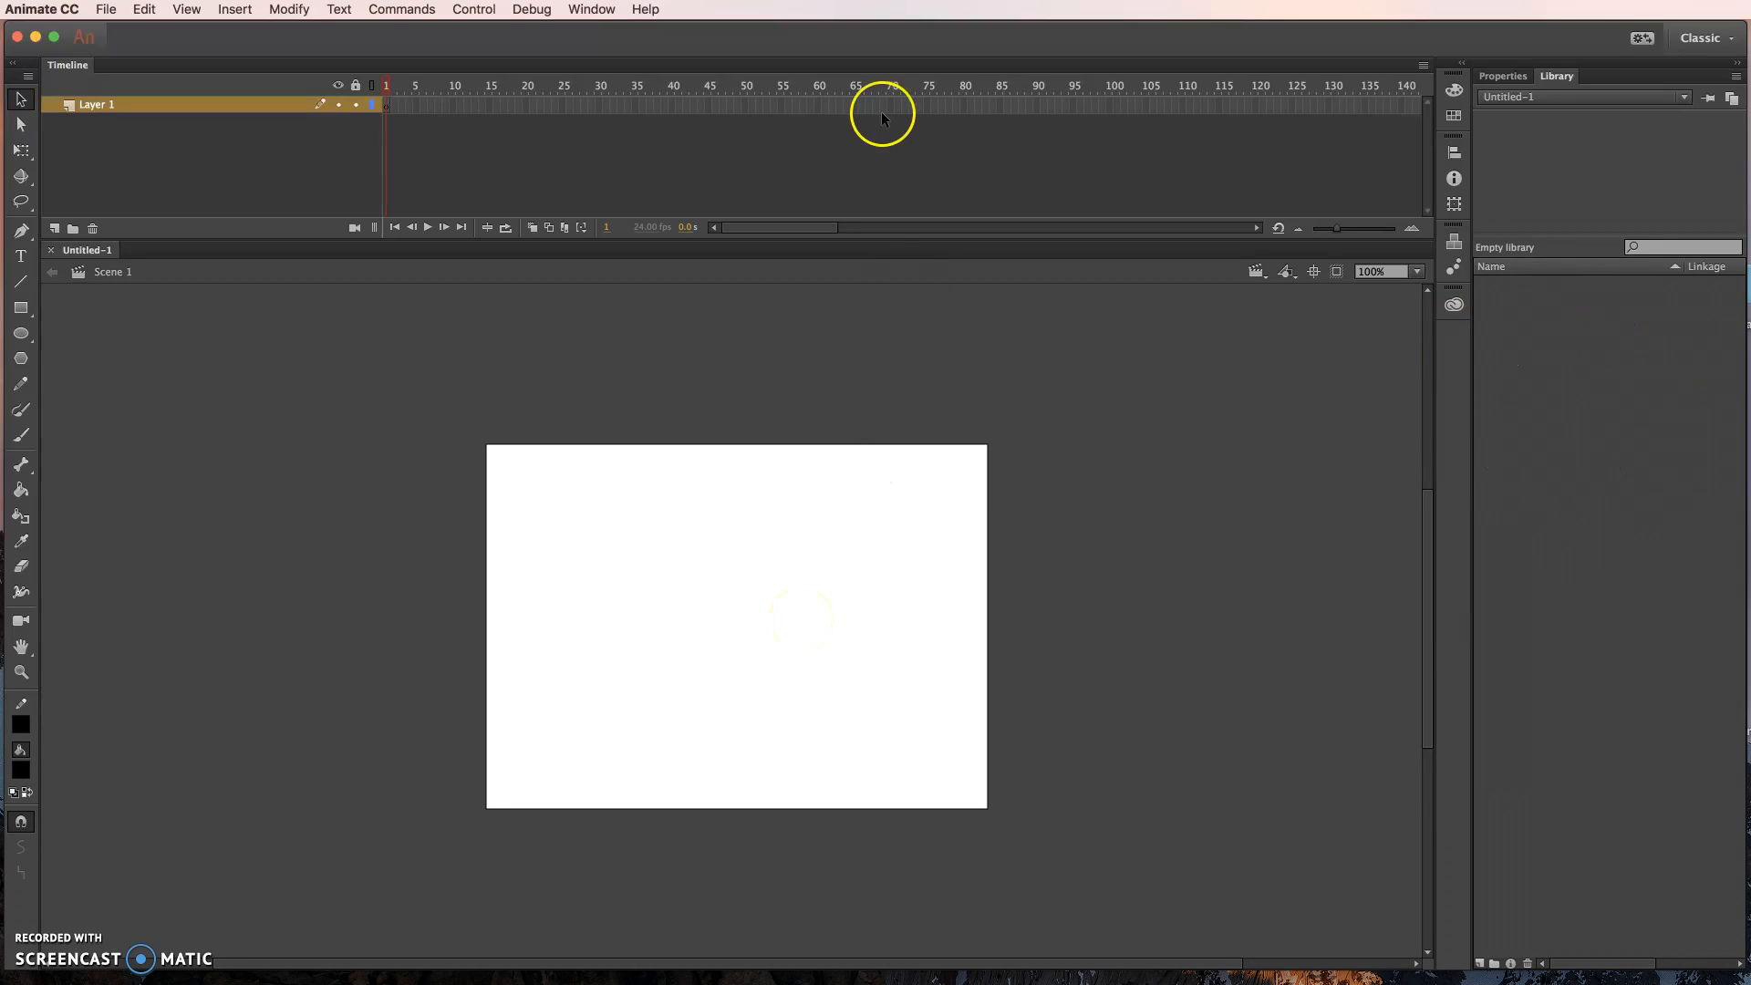
left_click(1079, 137)
- Draw a wide black oval near the centre of the stage with the Oval tool
left_click(23, 334)
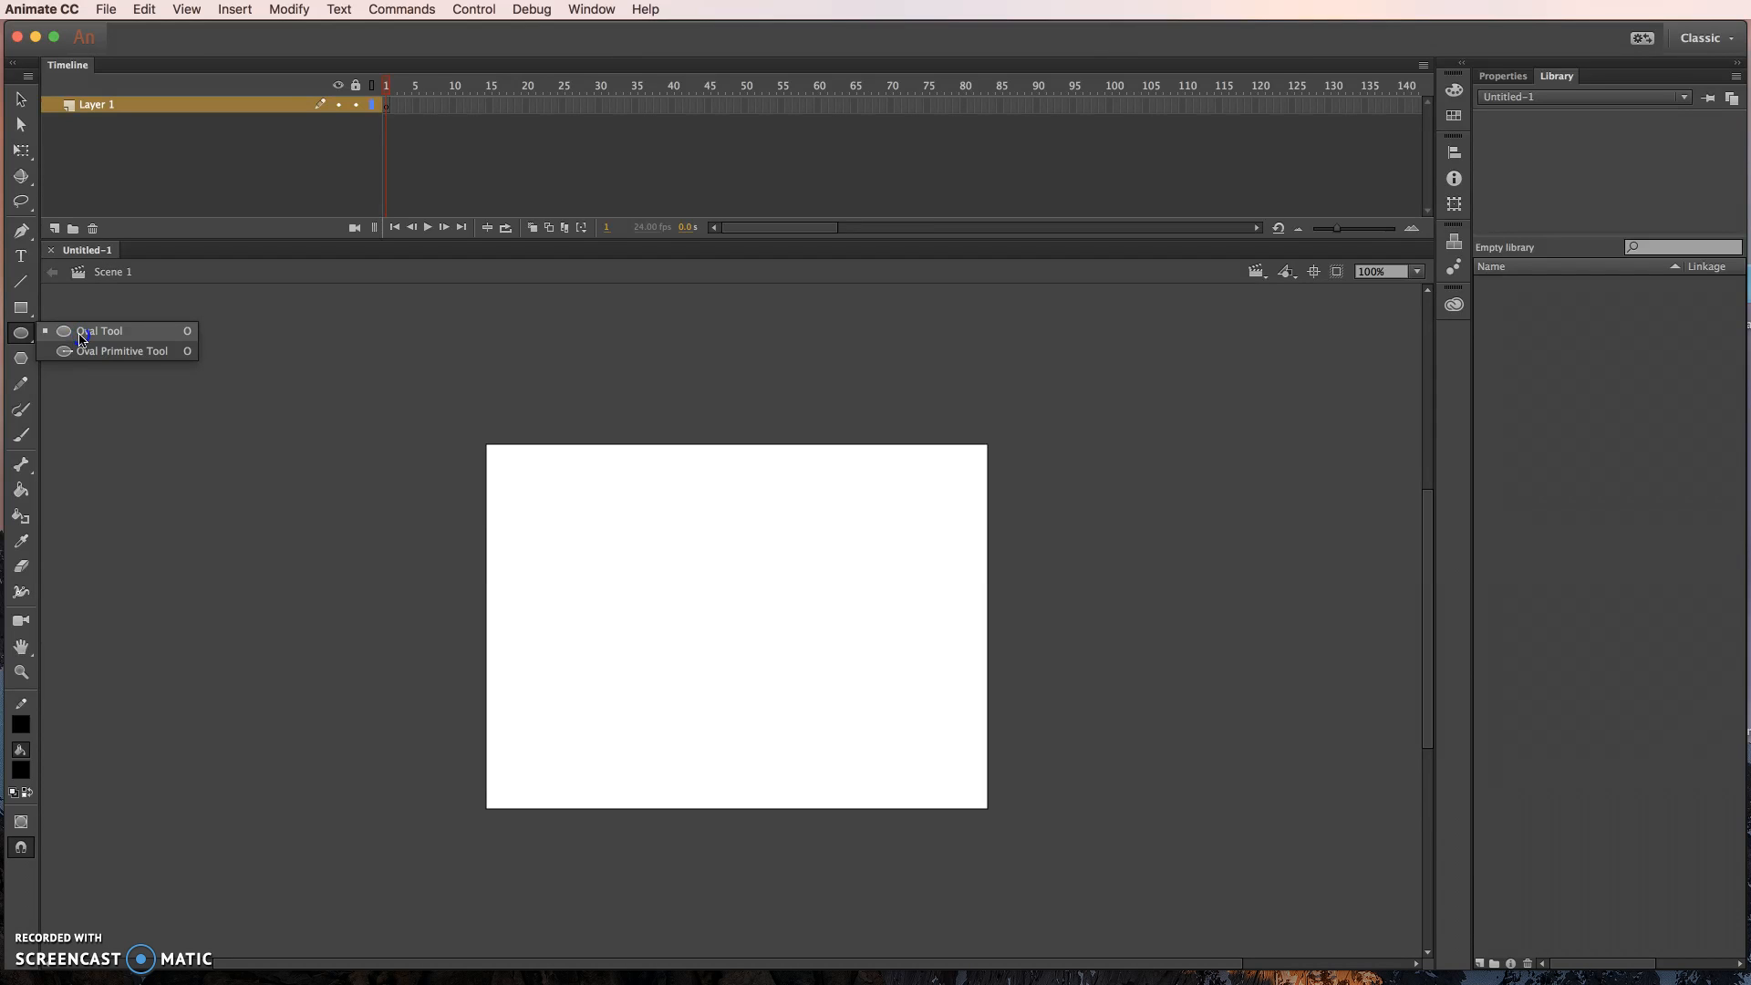
left_click(81, 338)
left_click_drag(663, 549, 864, 687)
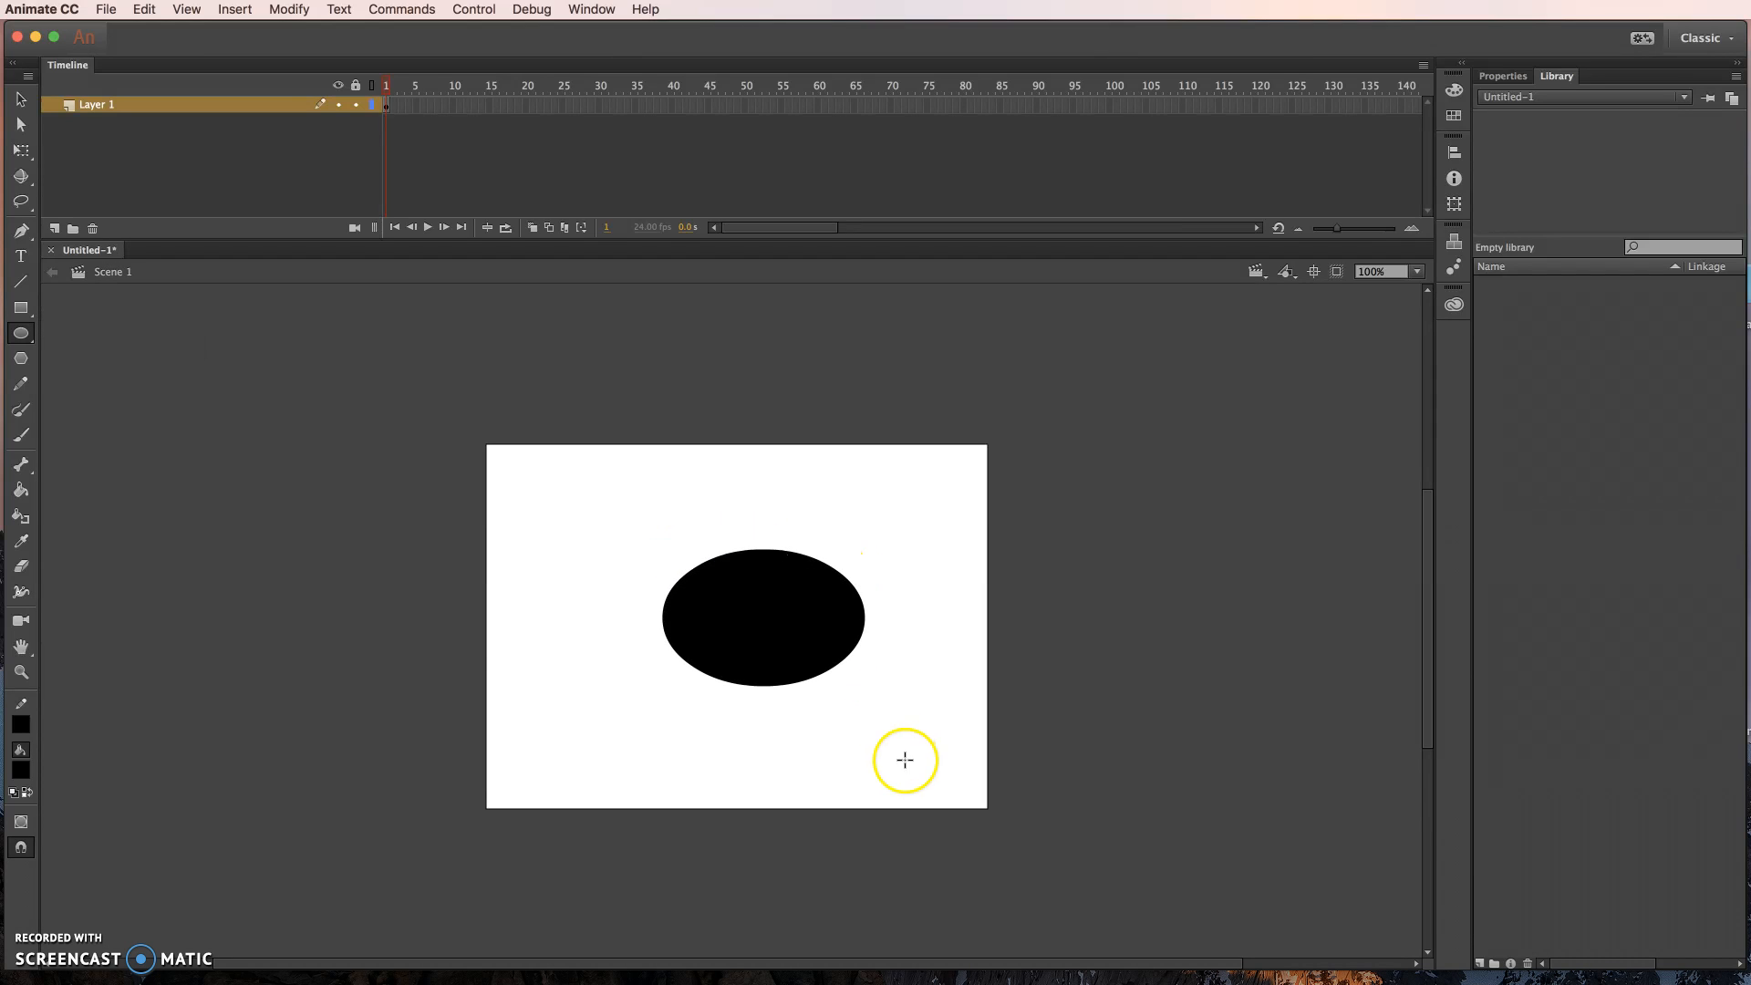
- Examine the oval's lower-right edge up close, selecting its fill and its outline separately
left_click(21, 672)
left_click_drag(742, 552, 833, 794)
left_click_drag(807, 563, 894, 704)
left_click_drag(720, 469, 825, 617)
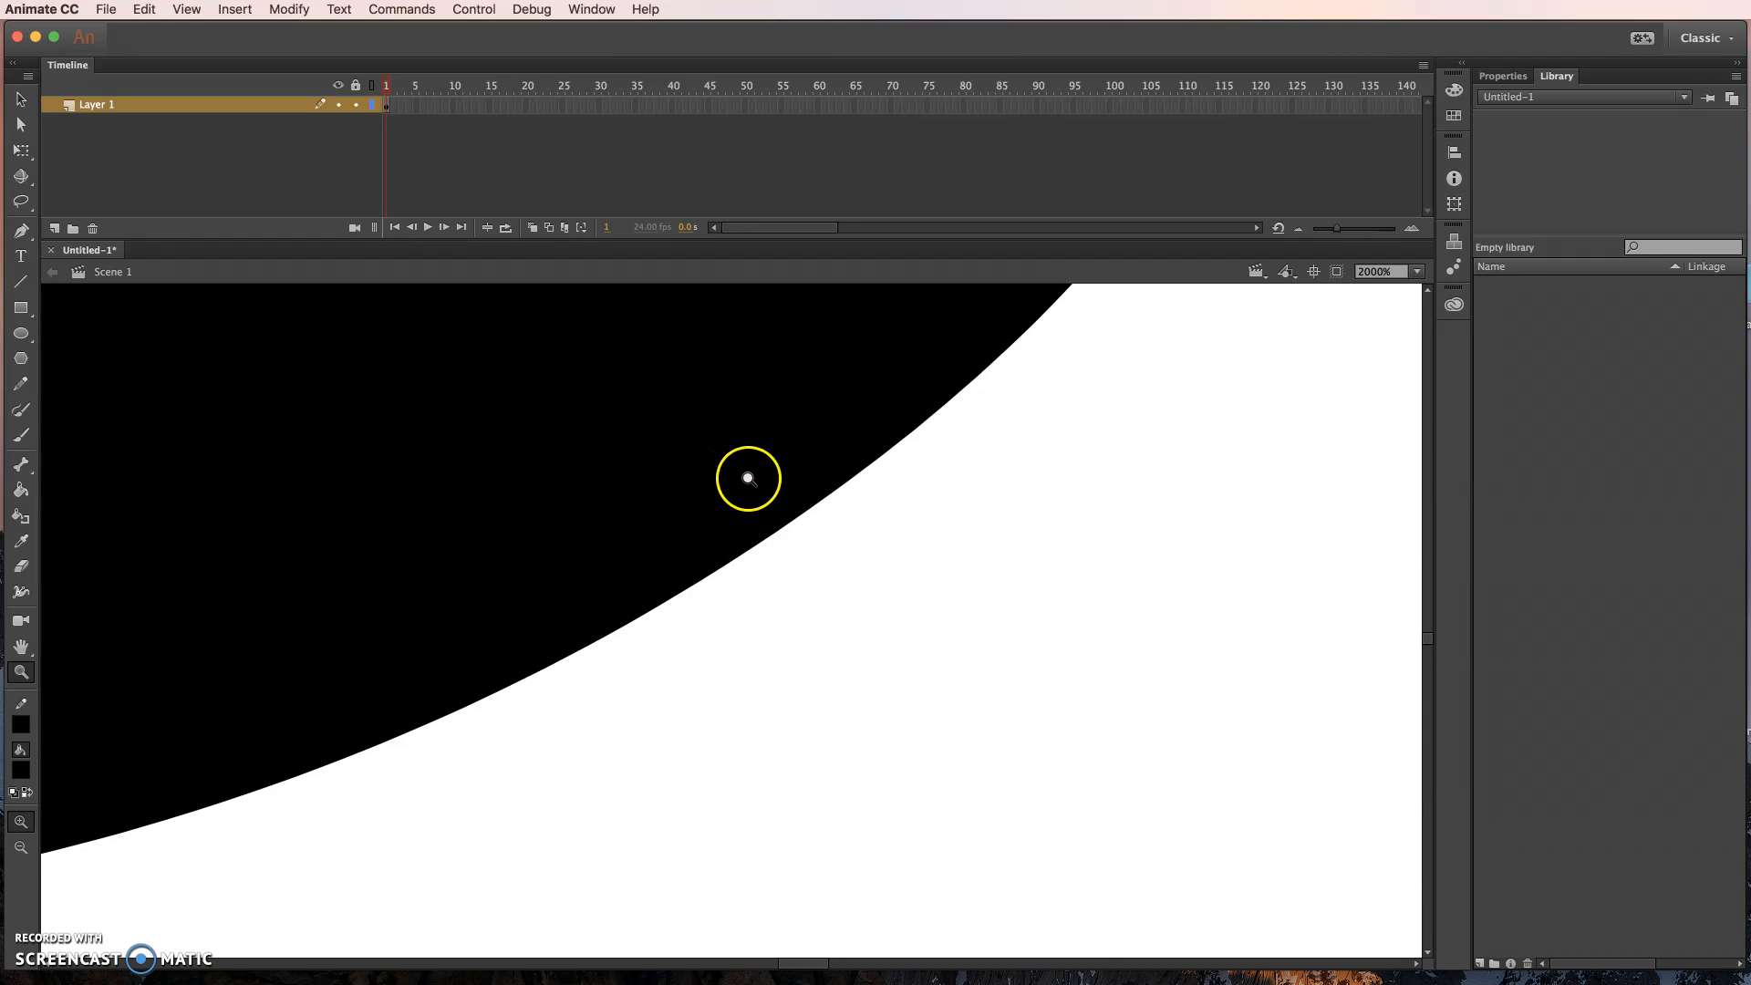
left_click(25, 104)
left_click(739, 510)
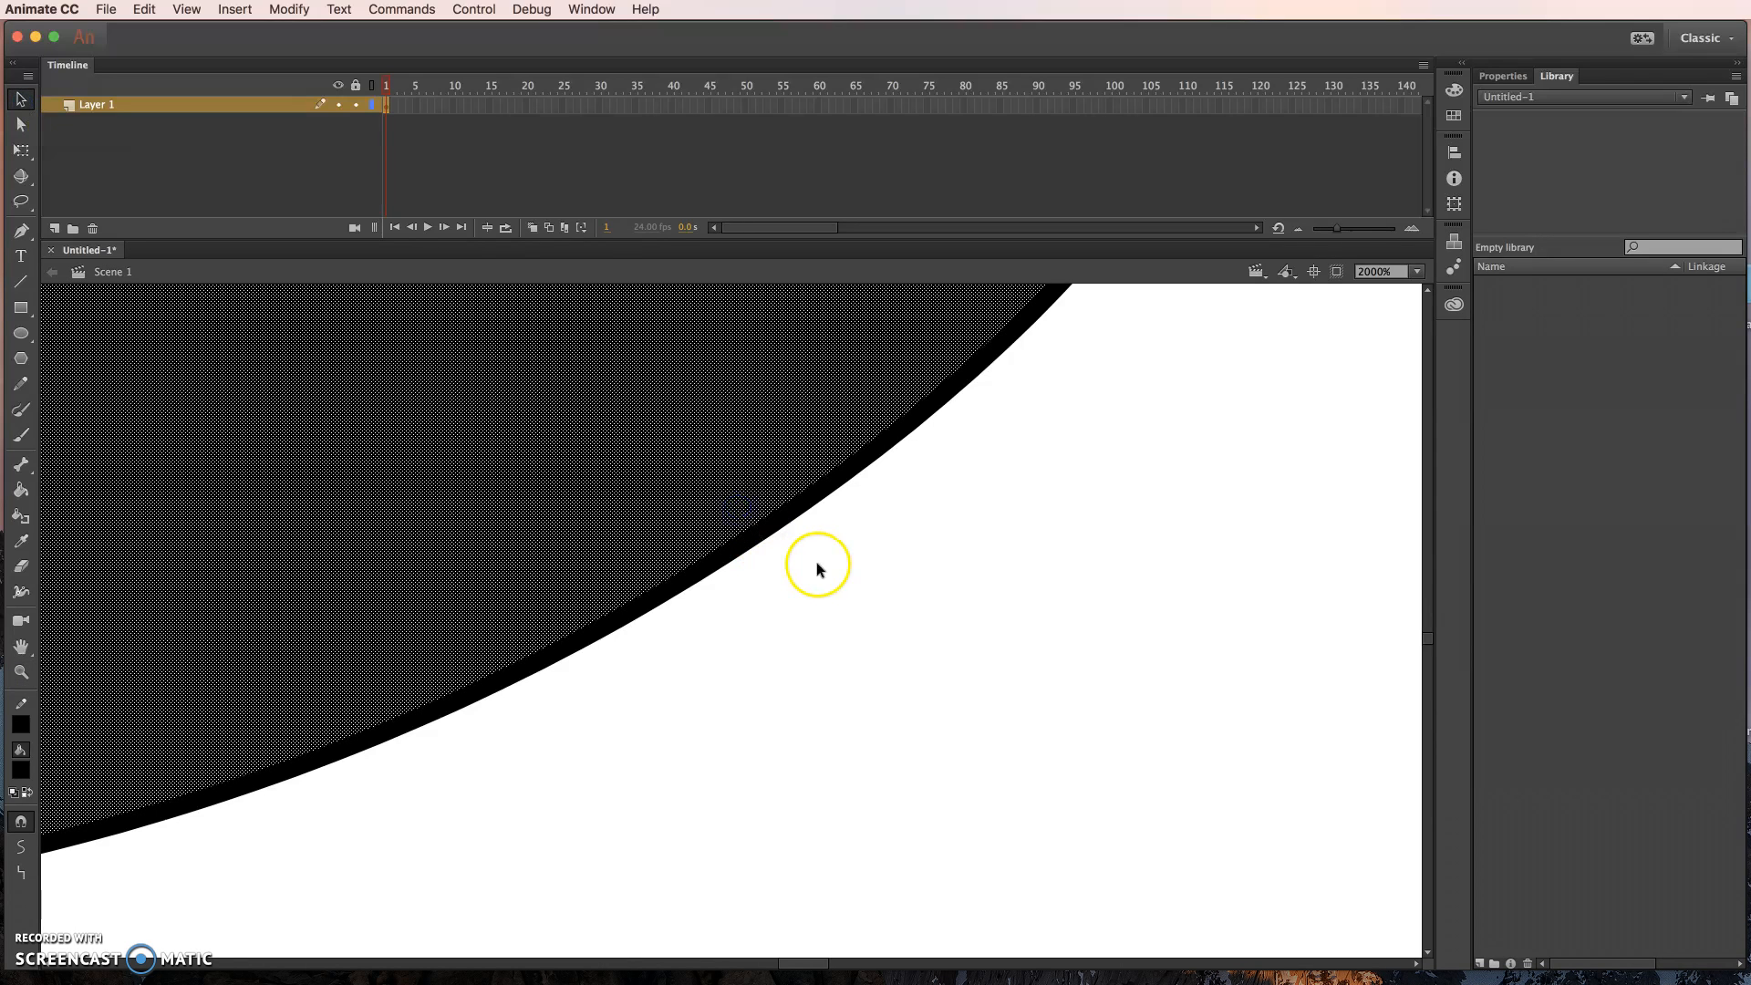
key("super+minus")
key("super+minus")
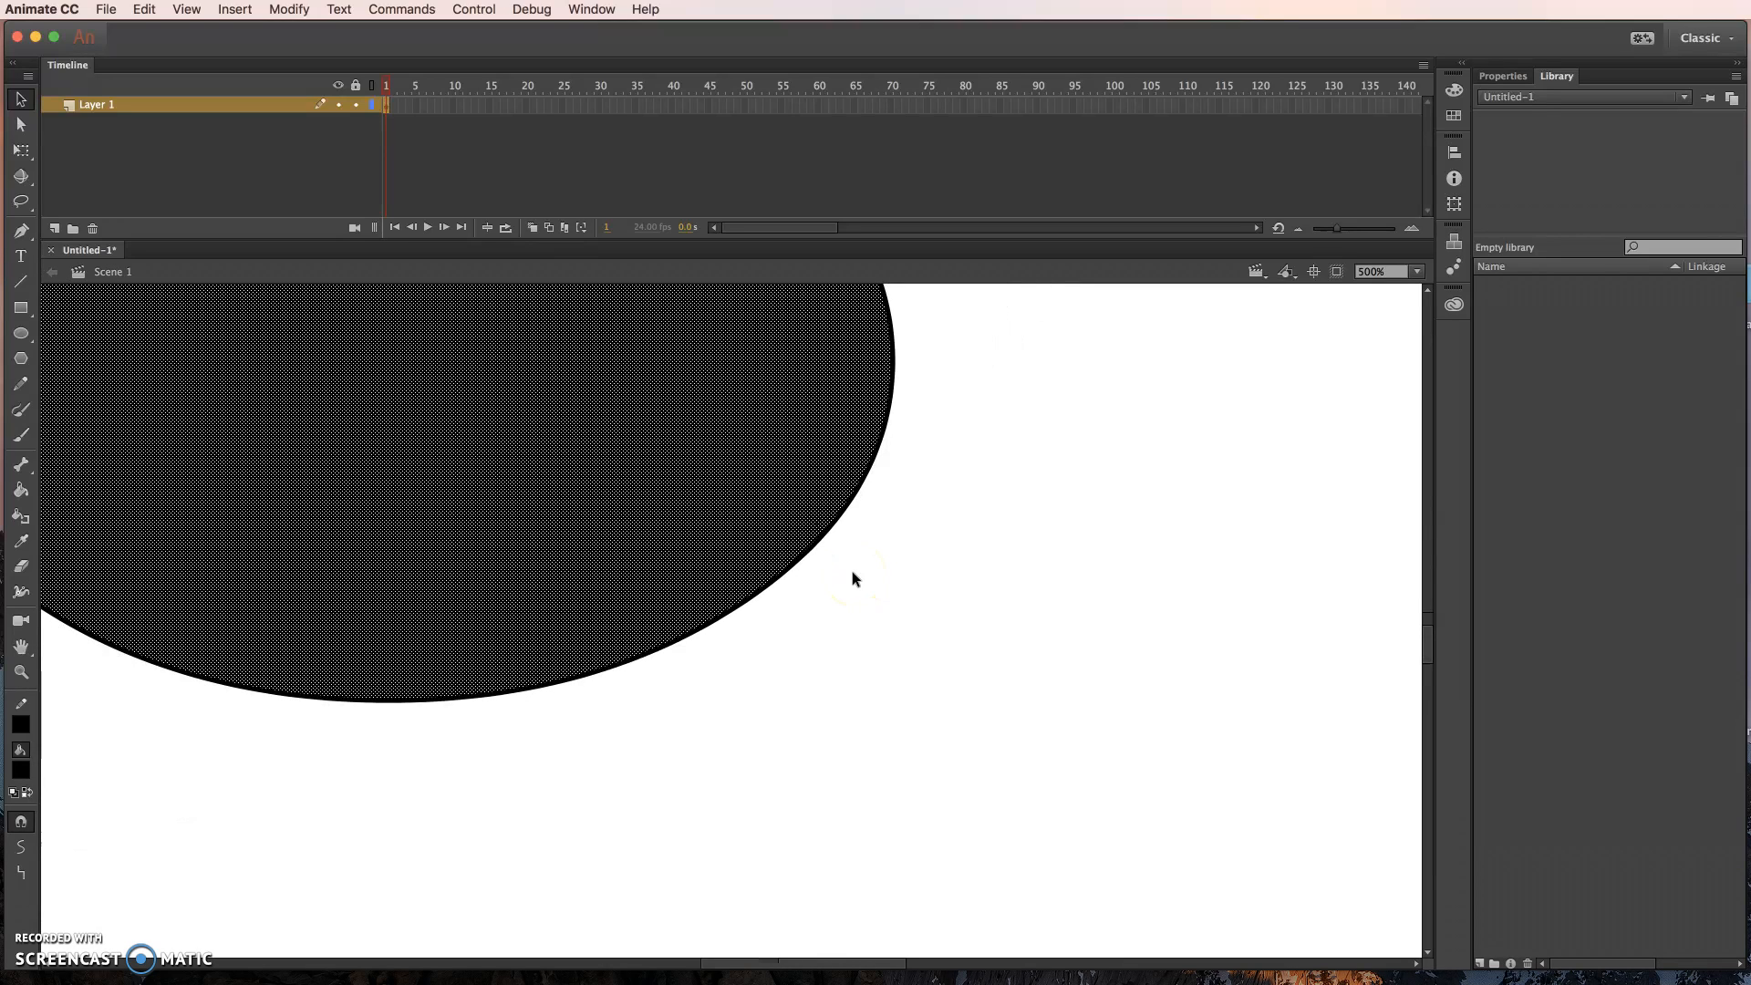
left_click(852, 571)
left_click(798, 547)
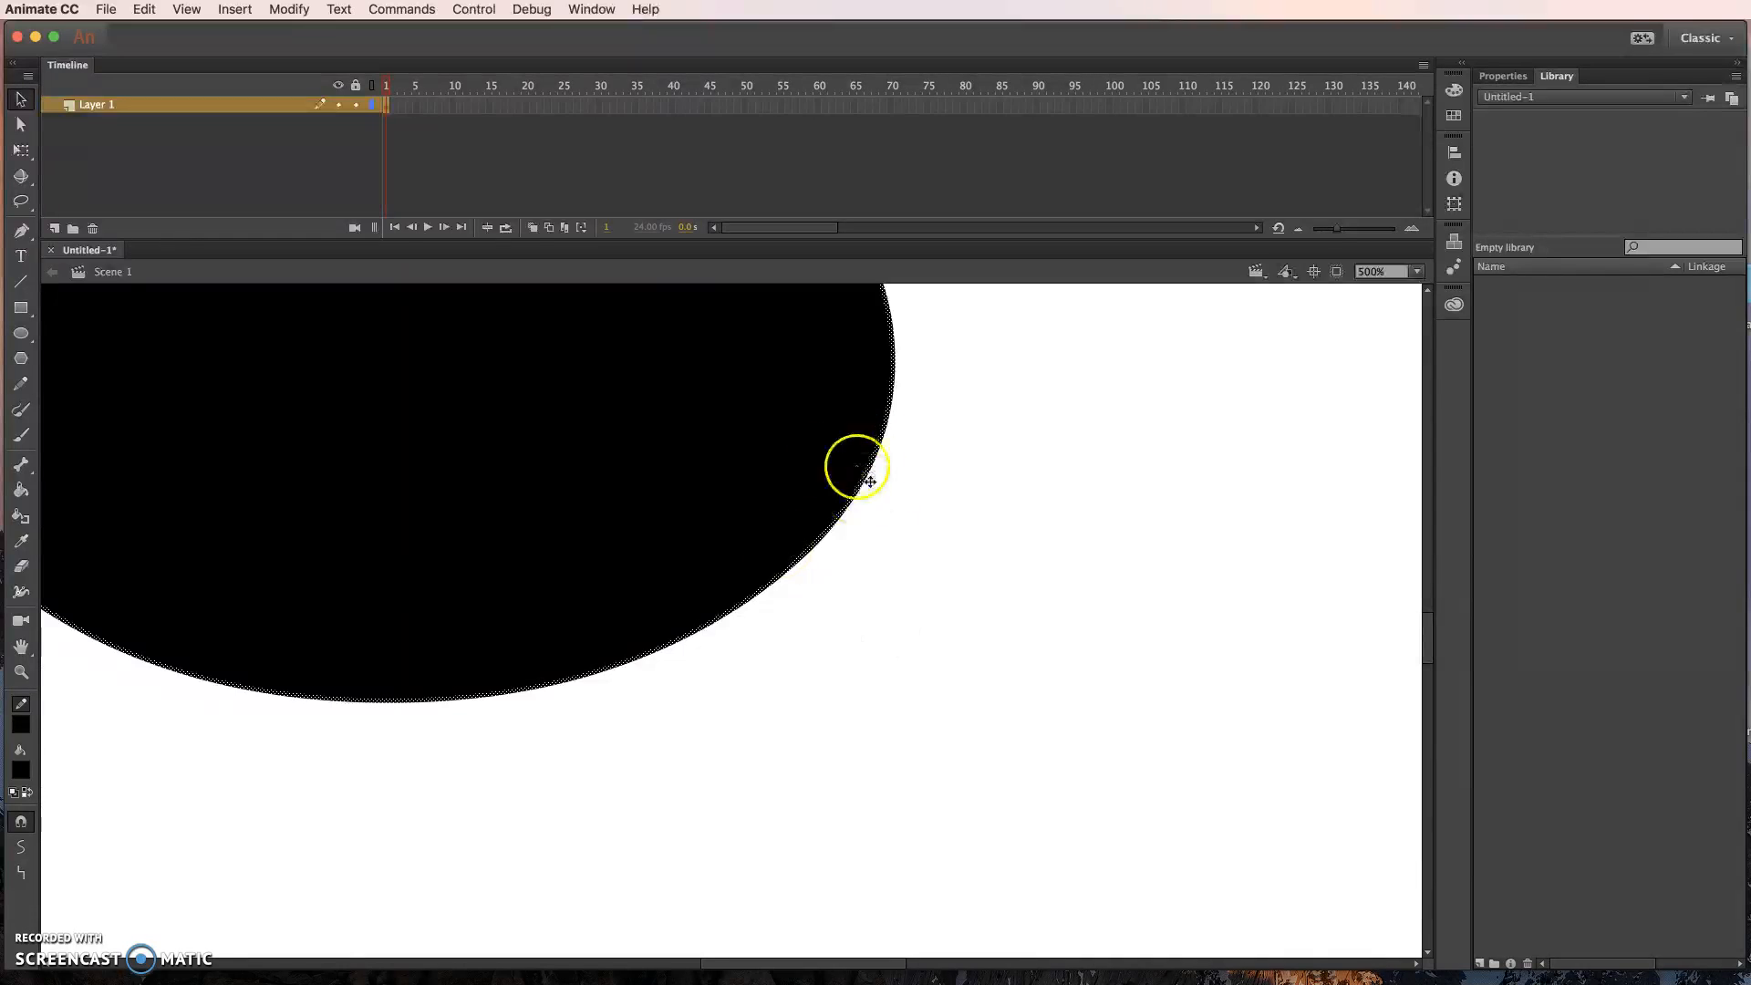
- Change the oval's fill colour to teal, keep its outline black, and deselect the shape
left_click(801, 481)
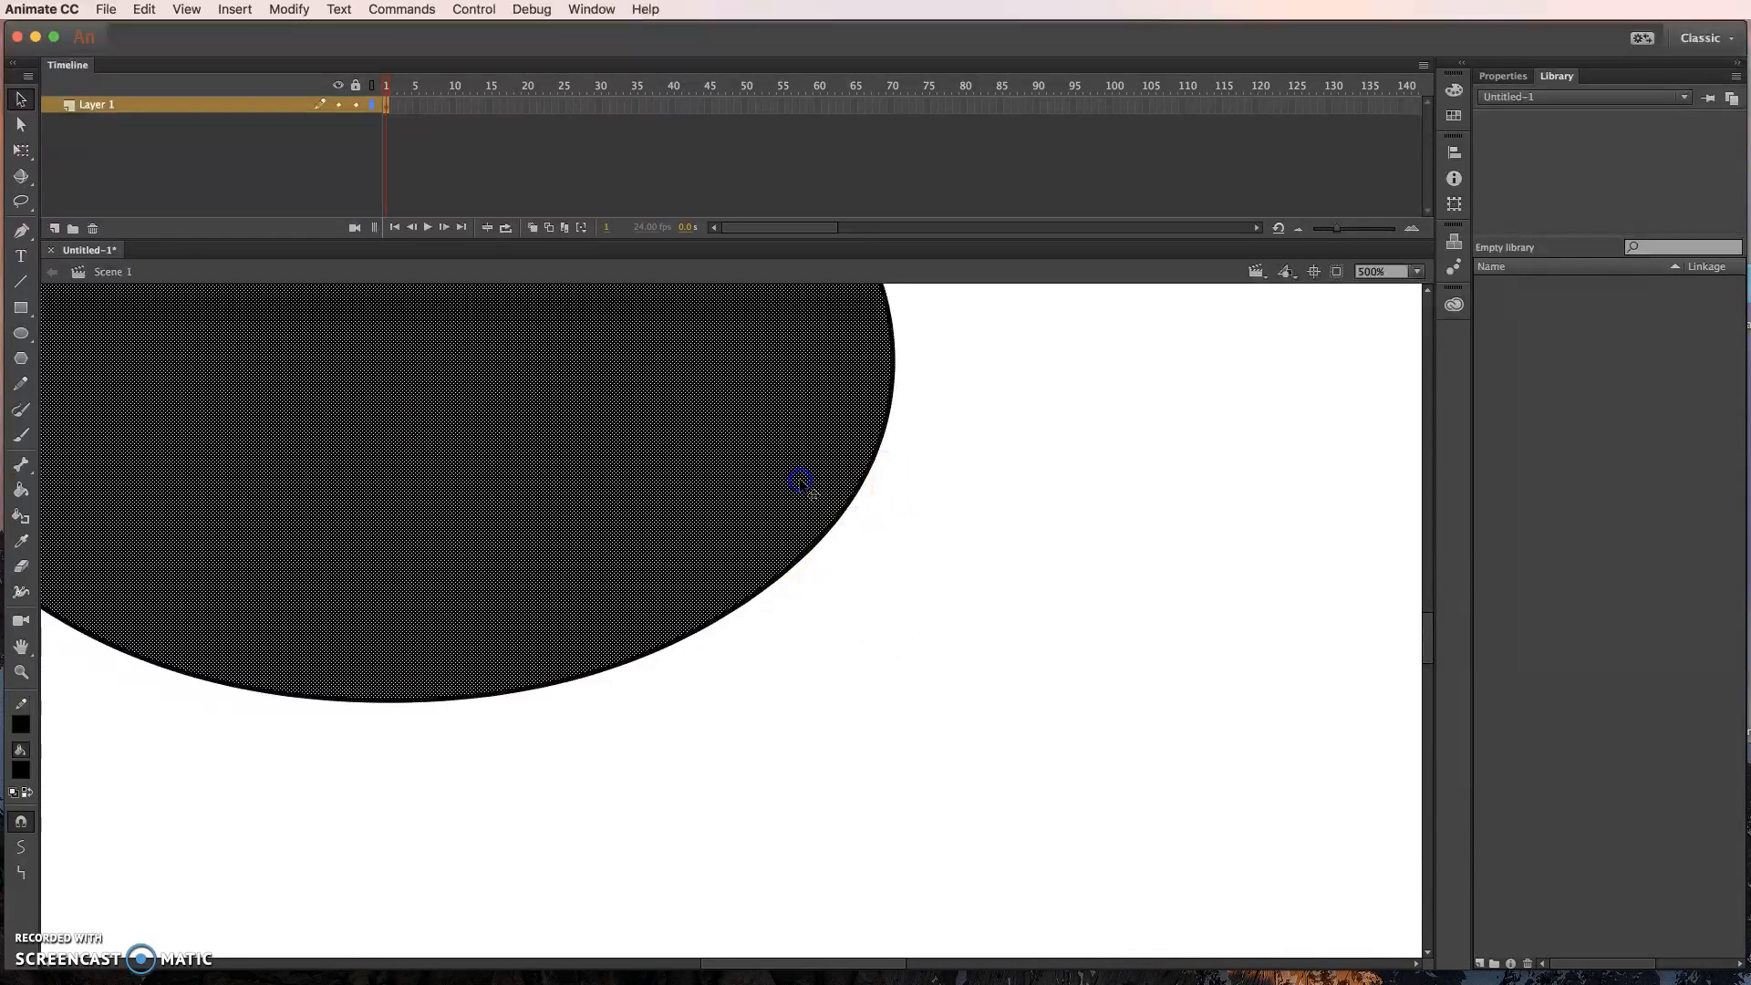
left_click(21, 772)
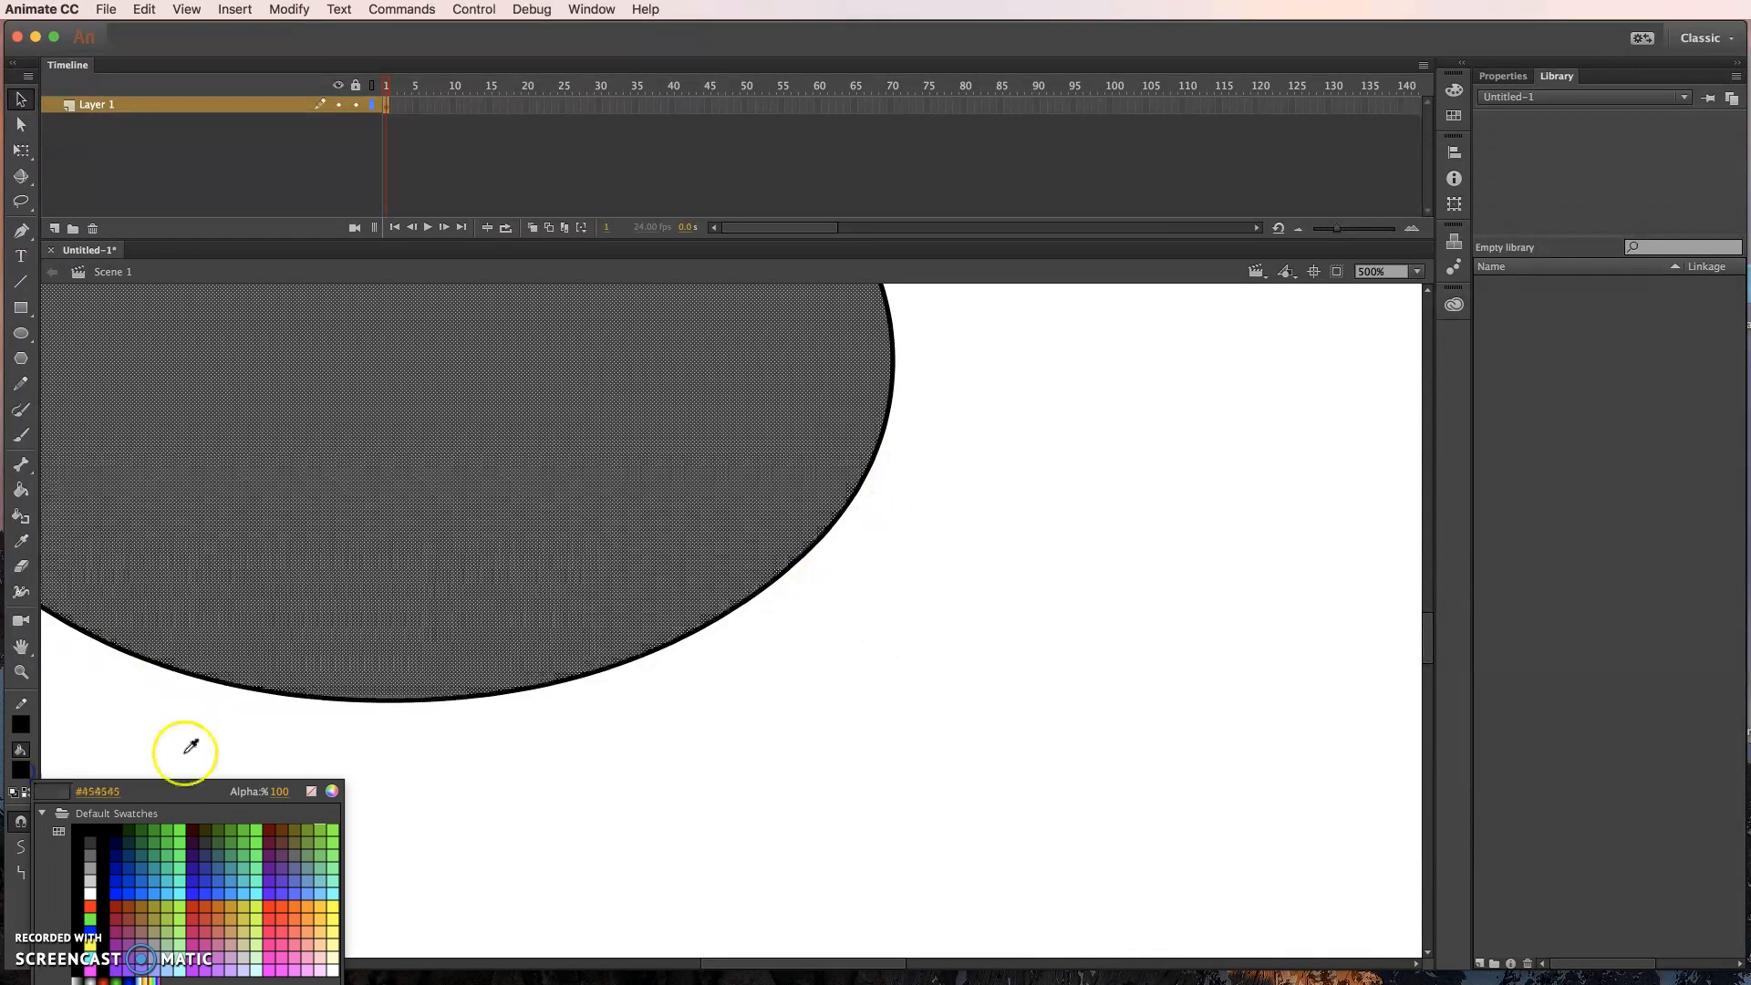
left_click(228, 855)
left_click(535, 695)
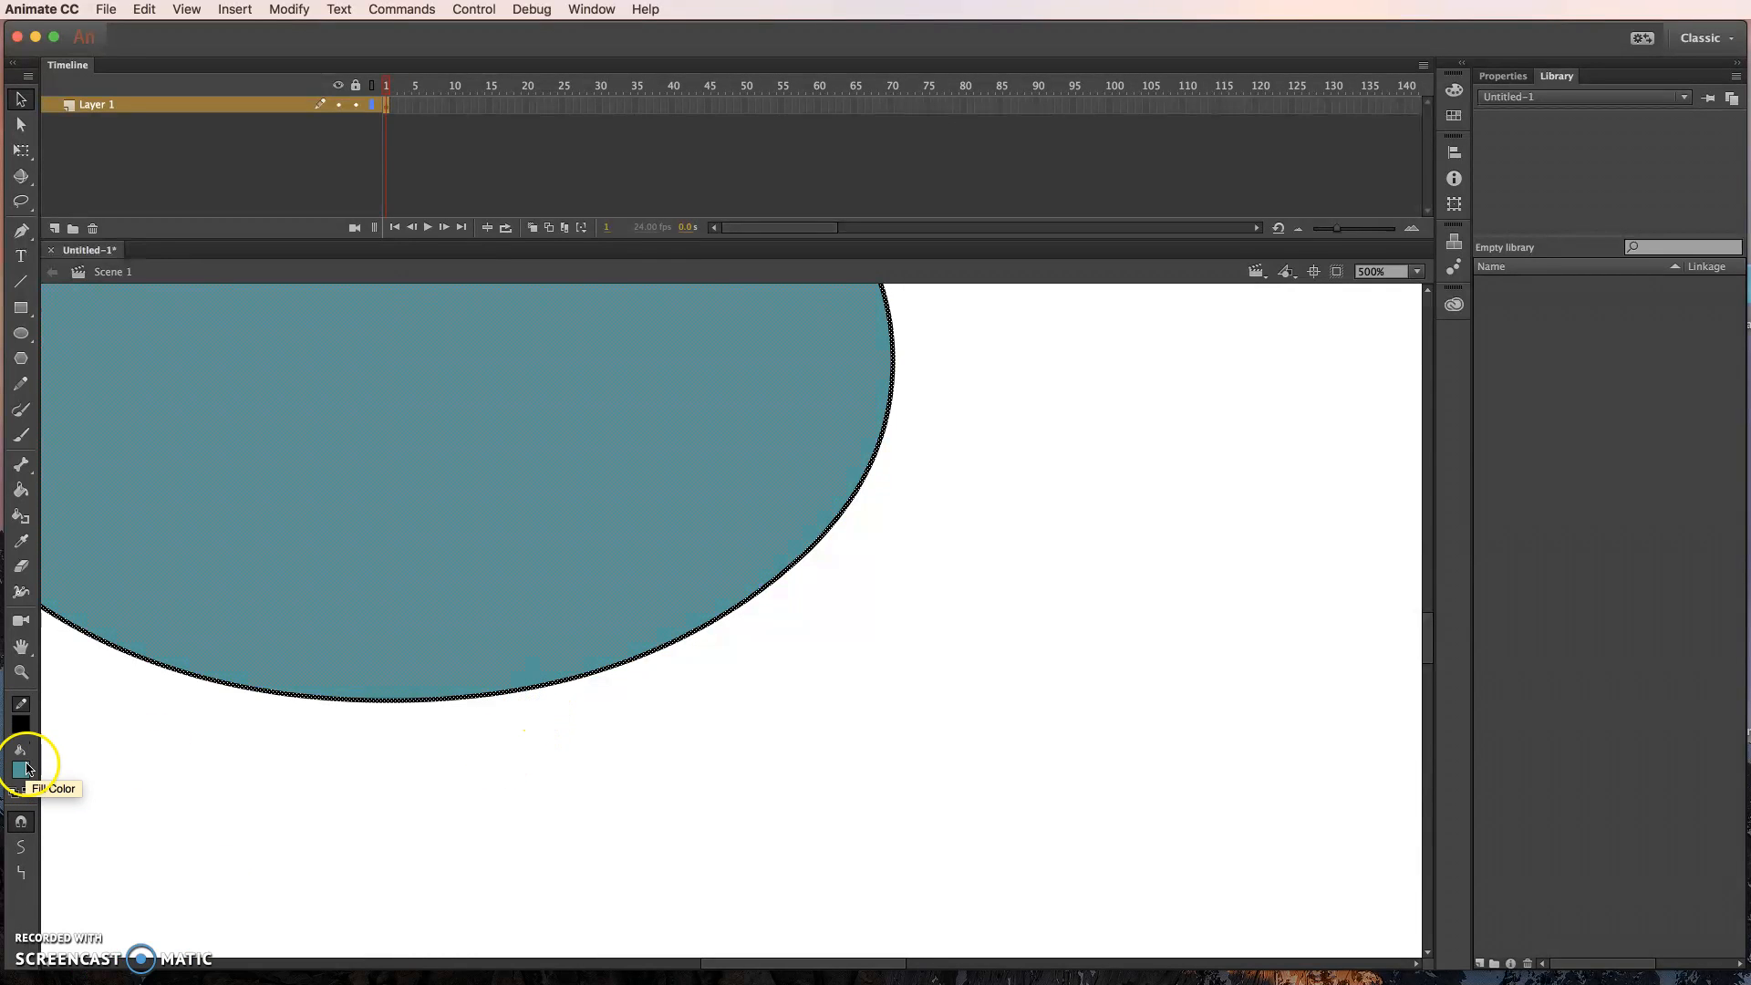
left_click(588, 714)
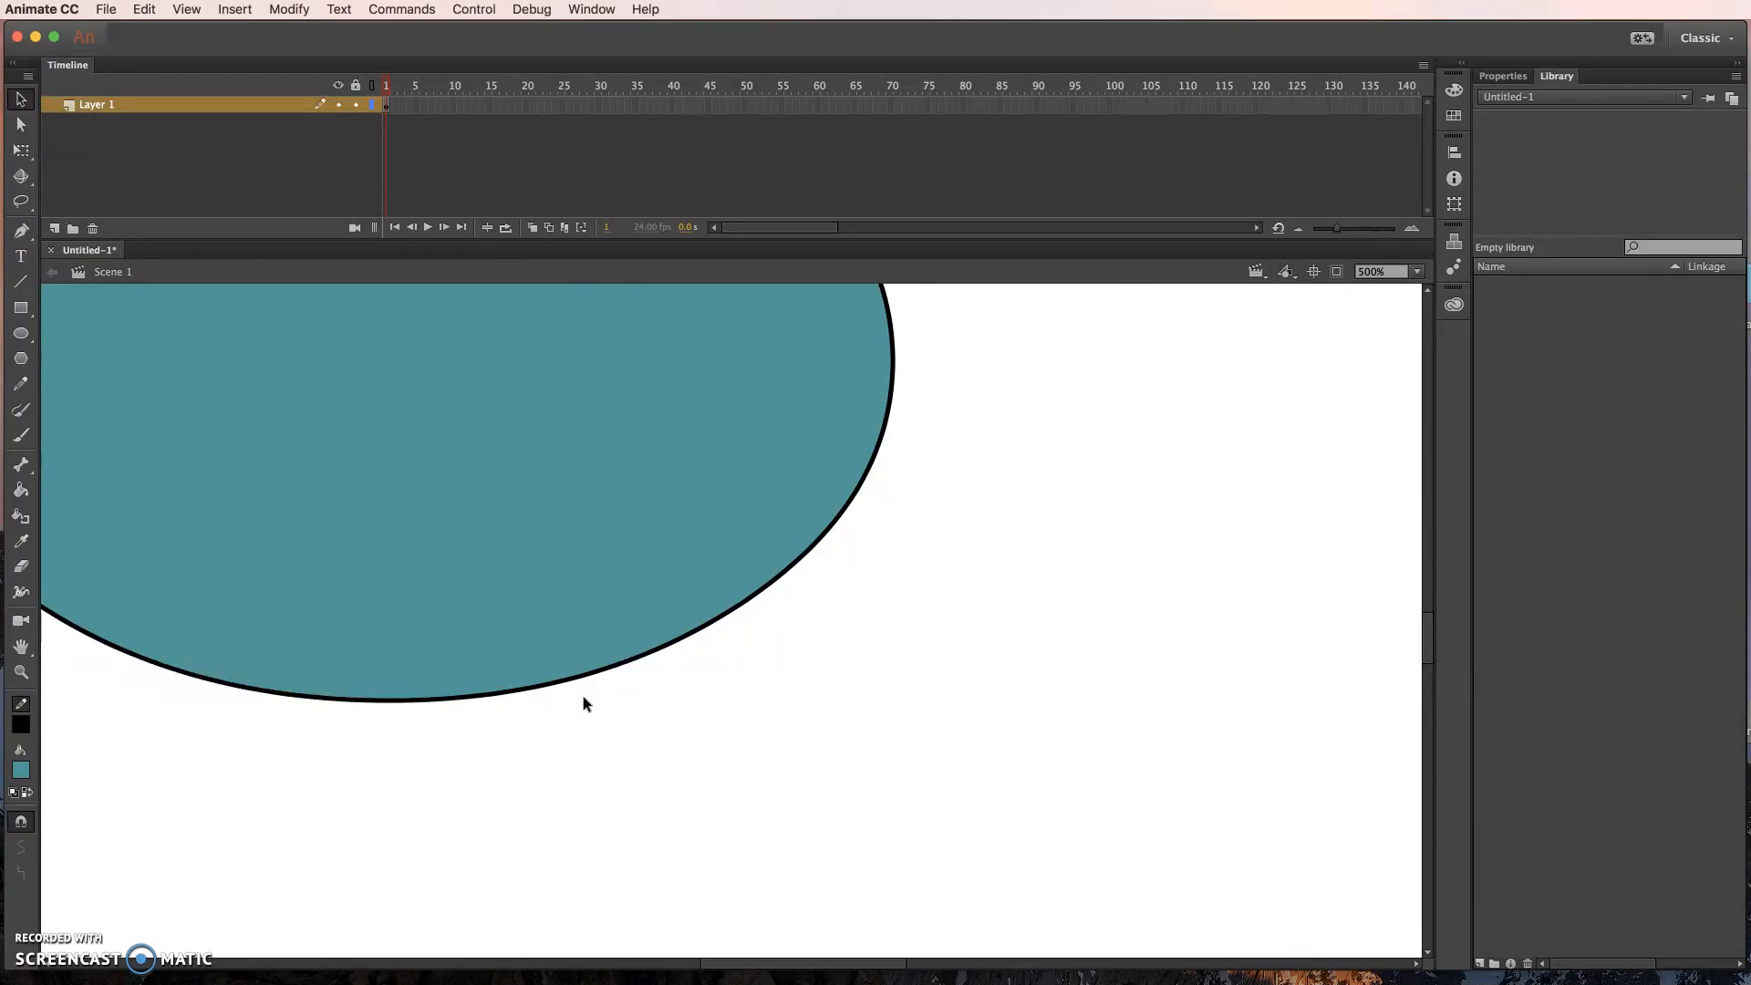
key("super+0")
key("super+minus")
key("super+minus")
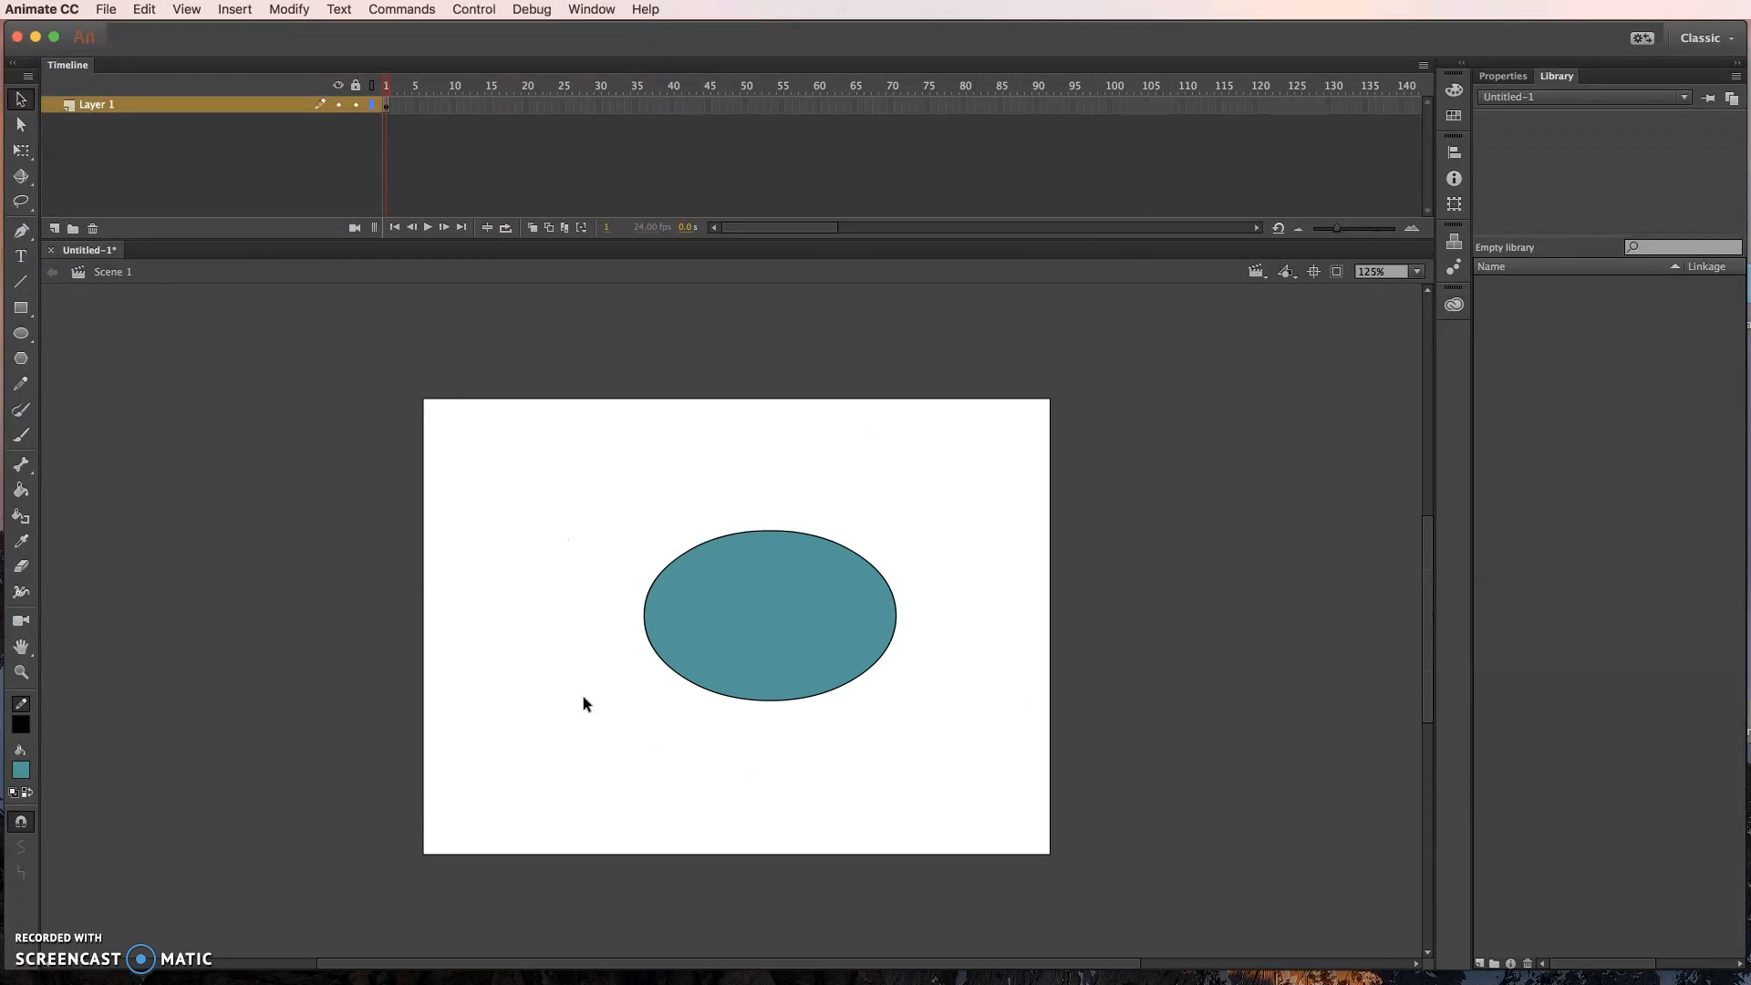
- Enlarge only the oval's teal fill about its centre with Free Transform until it covers the black outline, and deselect it
left_click(21, 151)
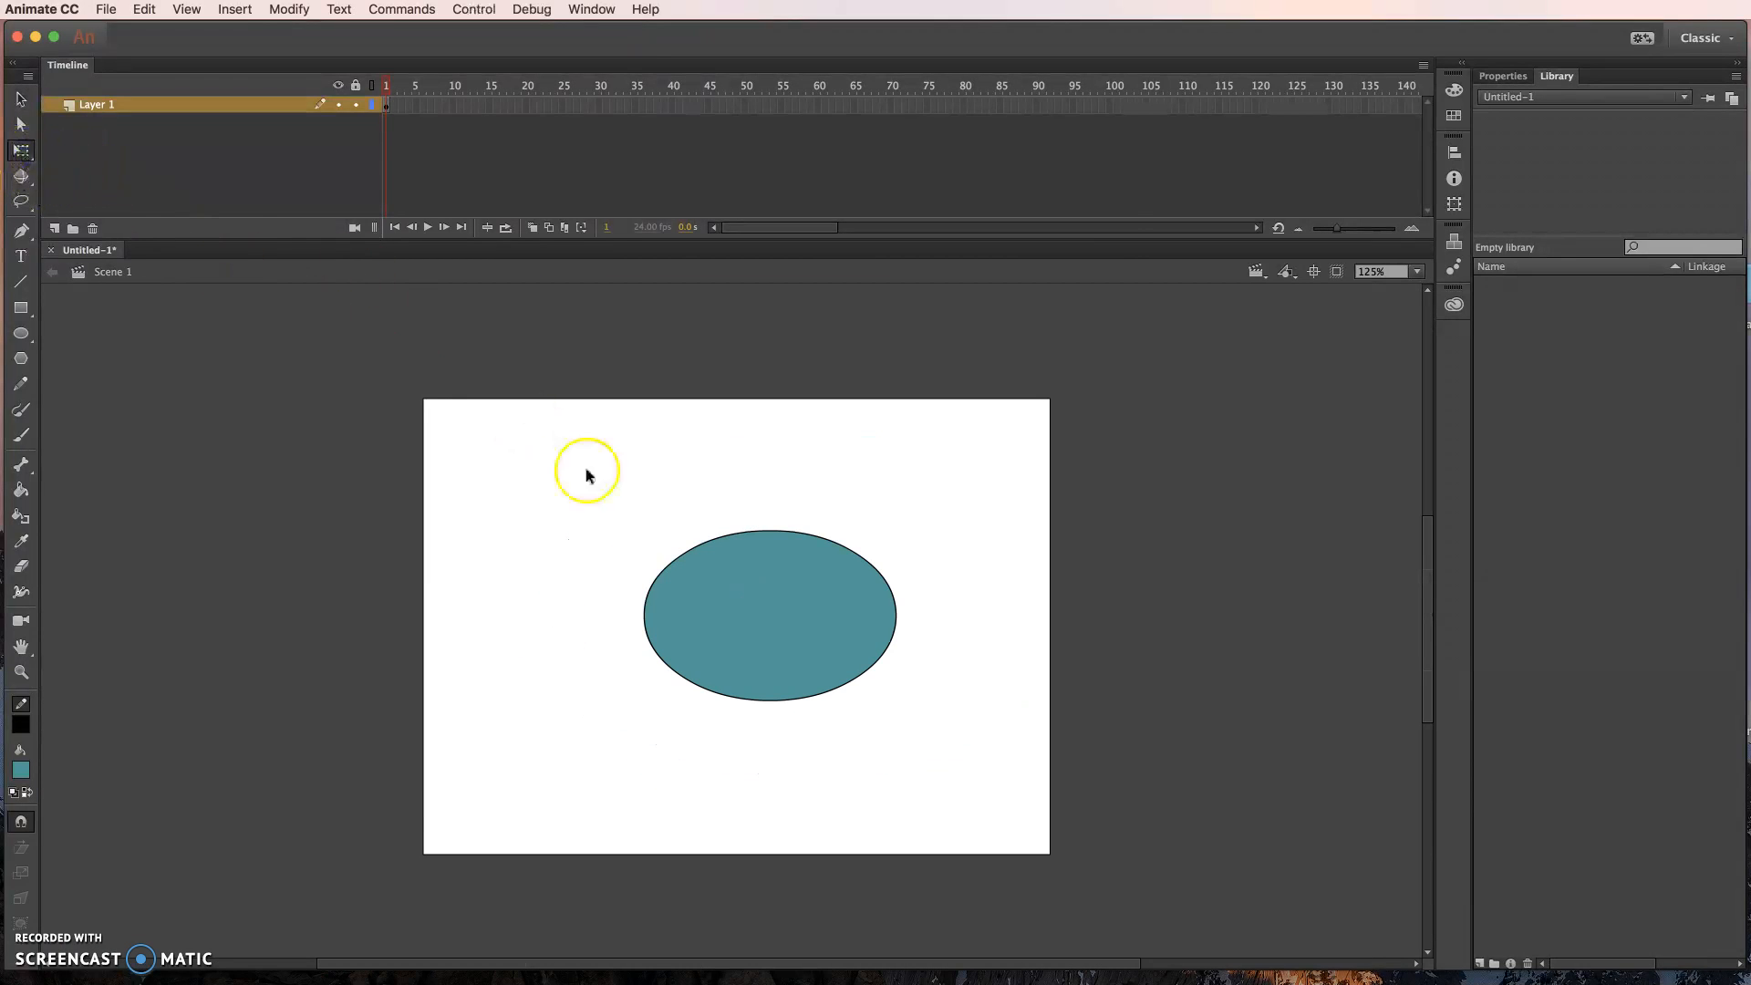
left_click(691, 605)
left_click_drag(642, 527, 528, 461)
left_click(525, 442)
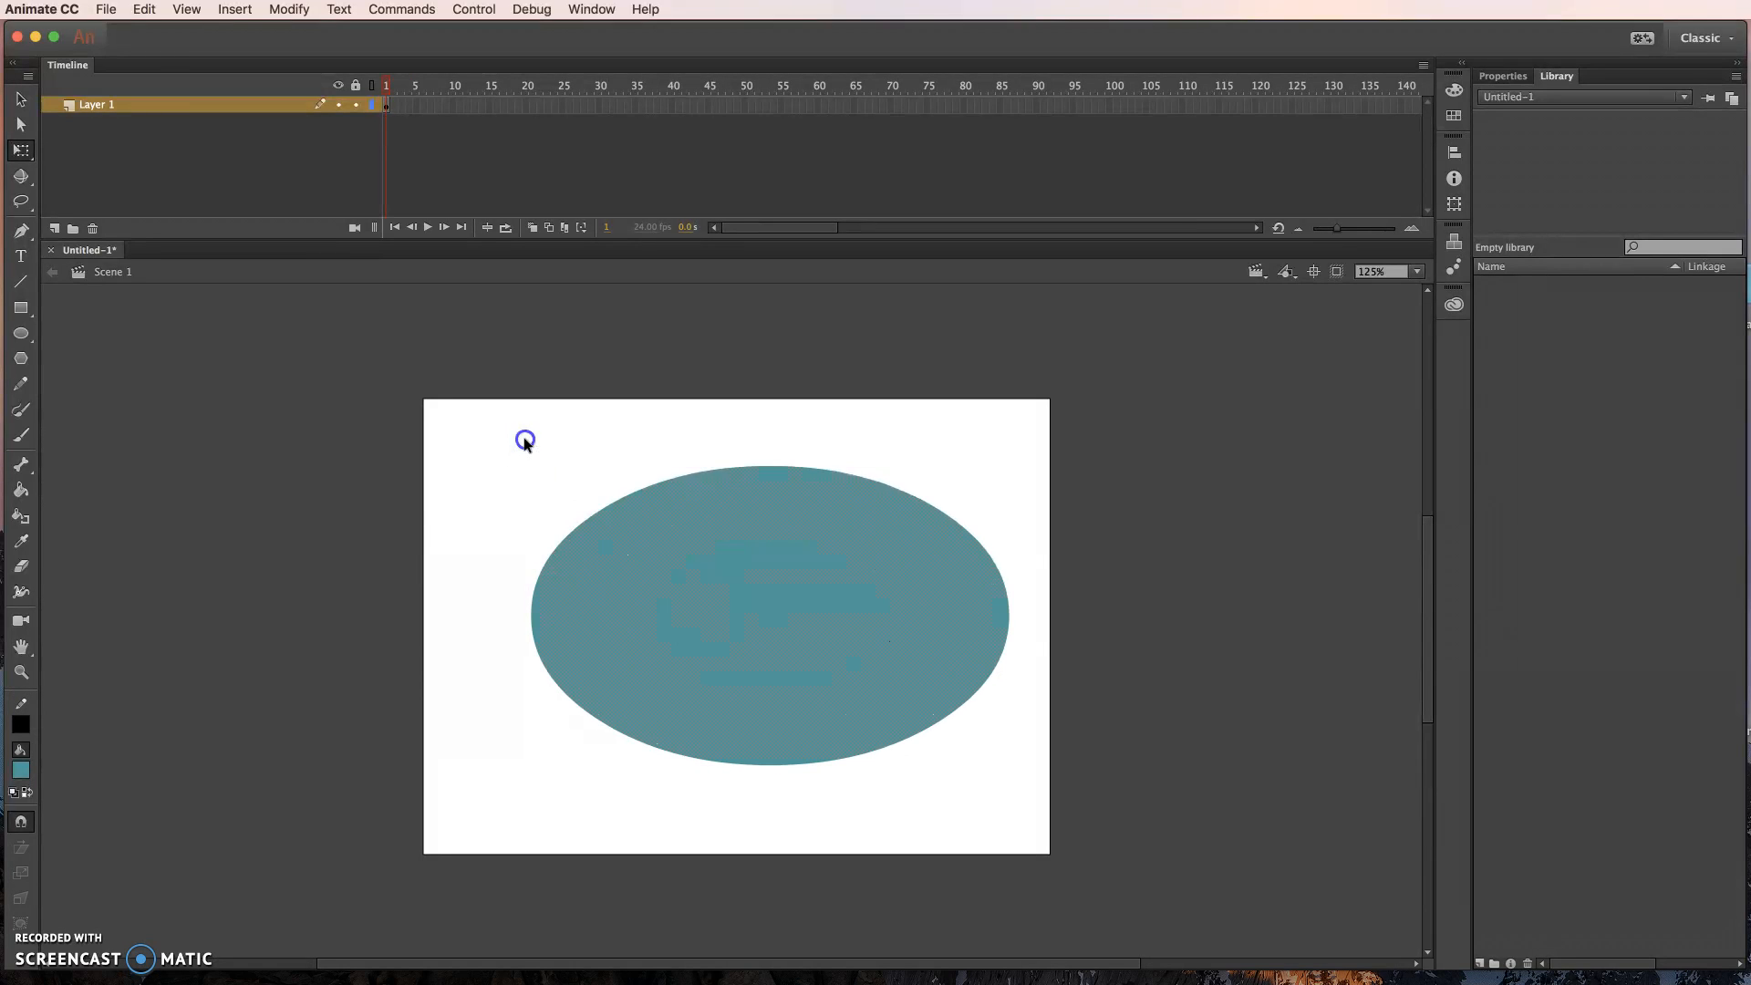
left_click(615, 538)
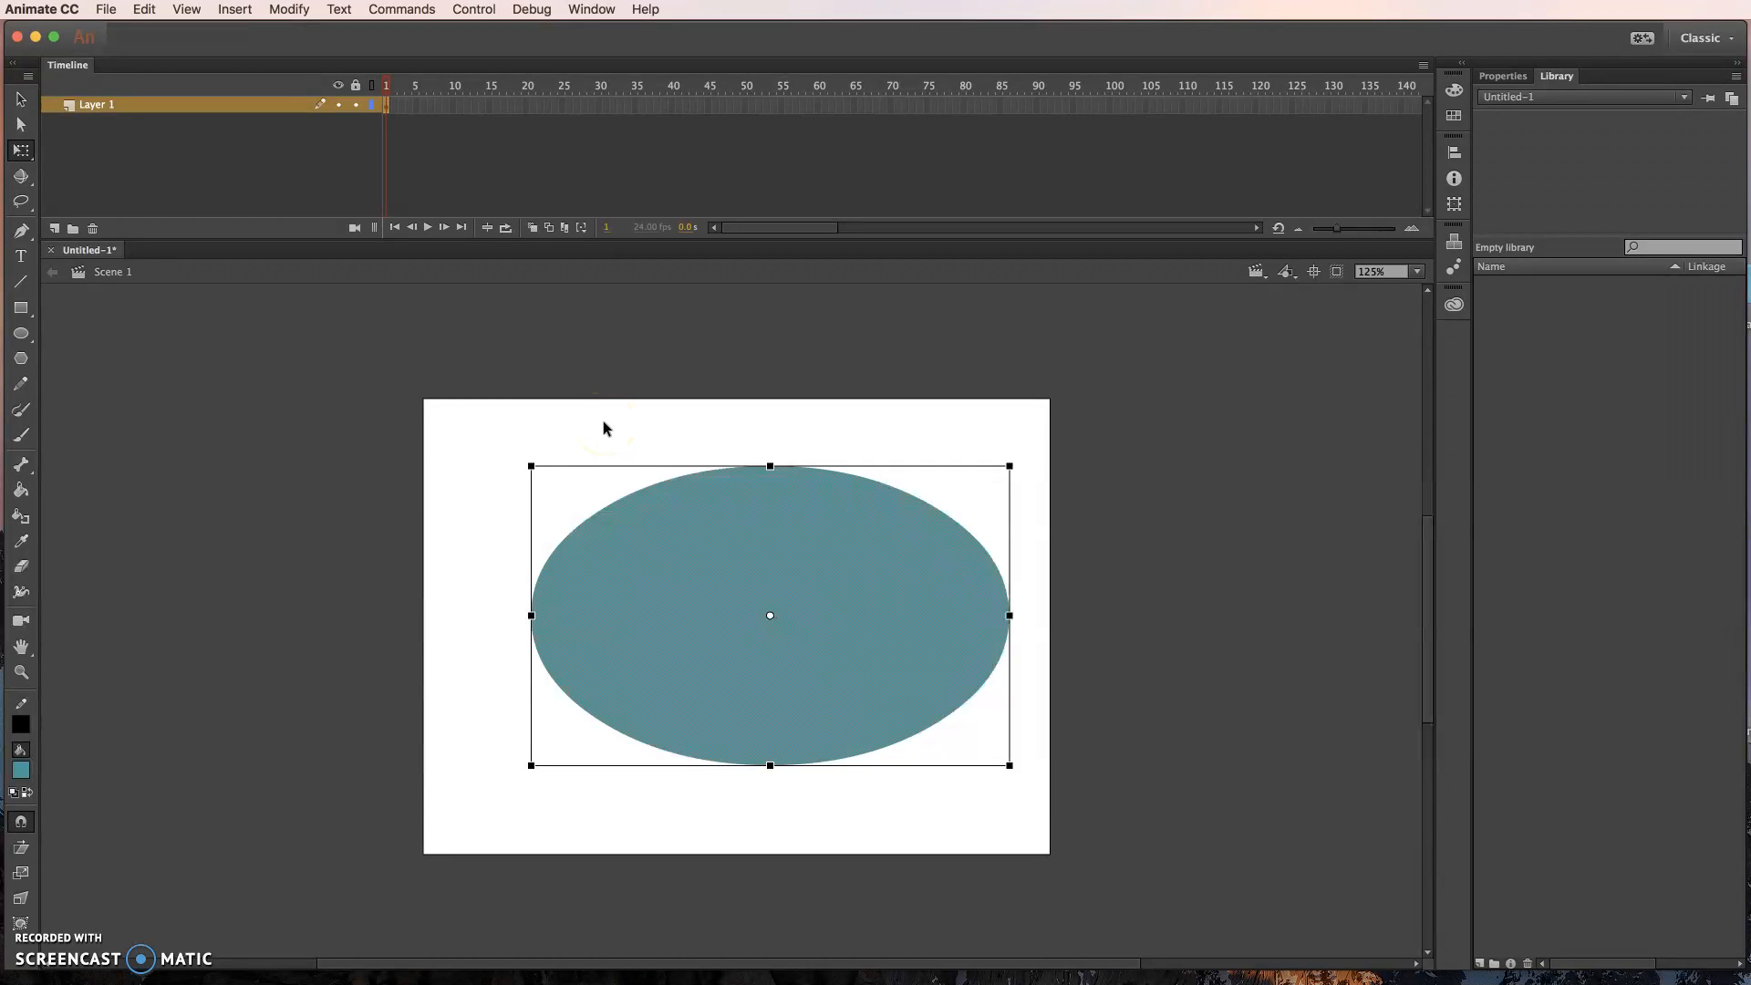
left_click(633, 434)
left_click(681, 498)
left_click(665, 444)
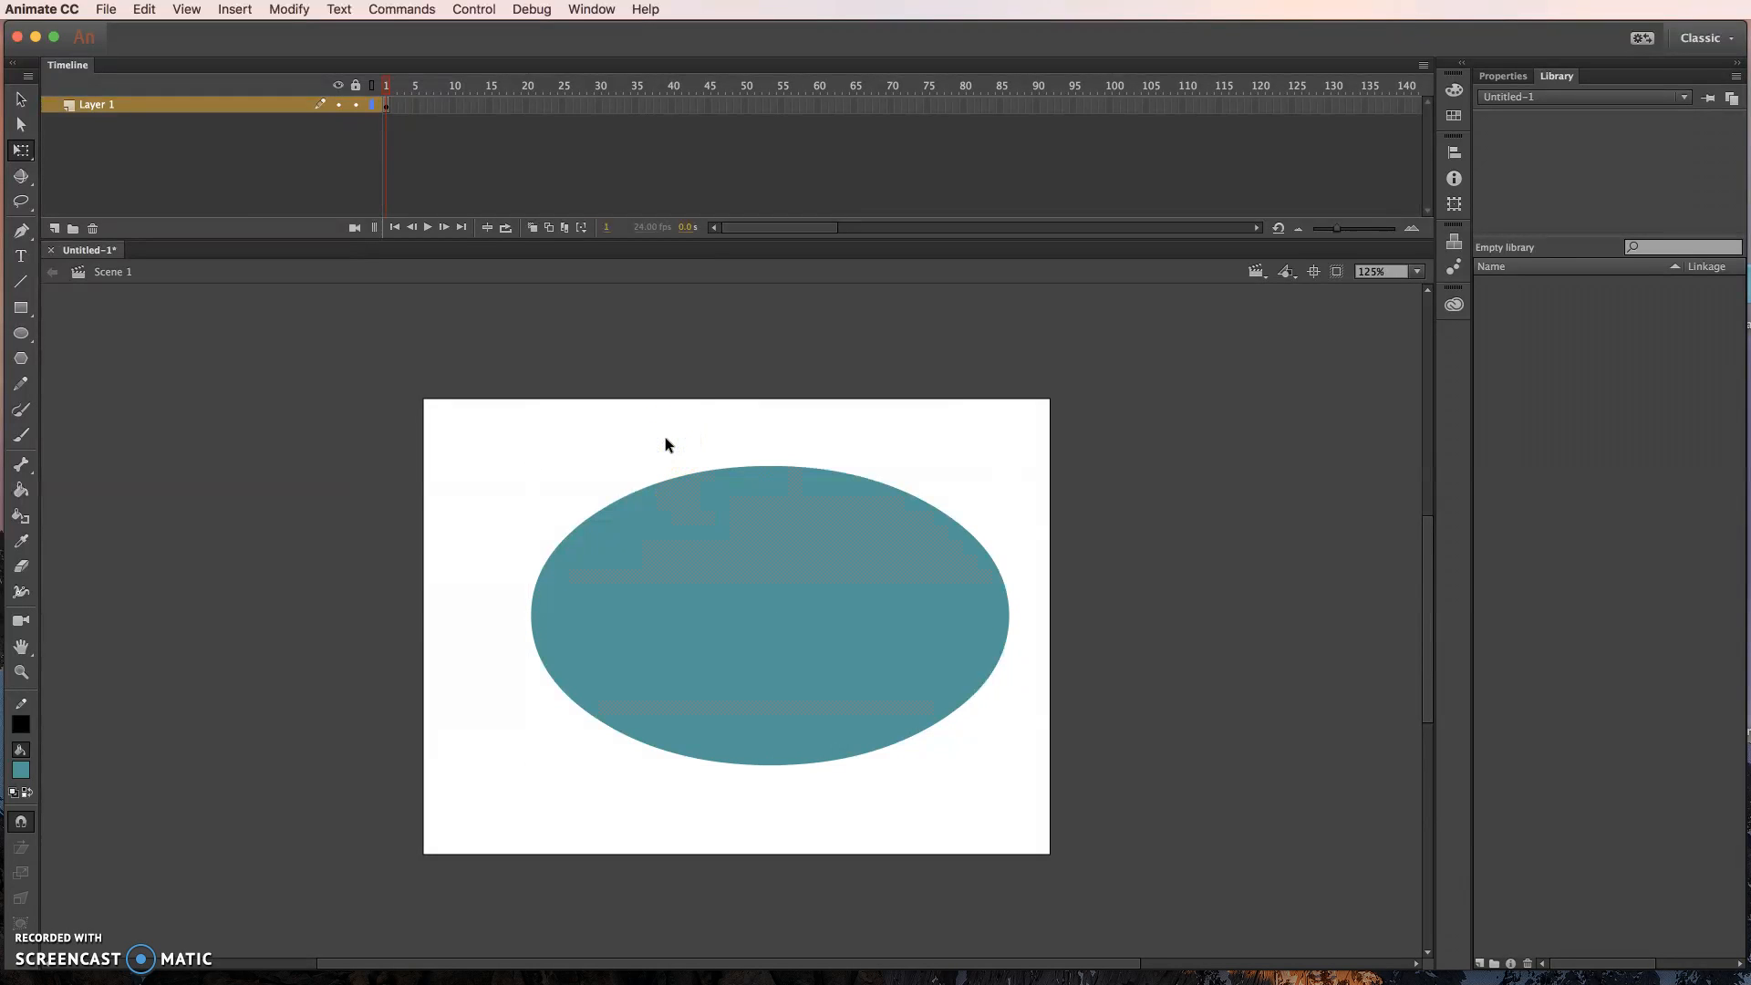
left_click(681, 505)
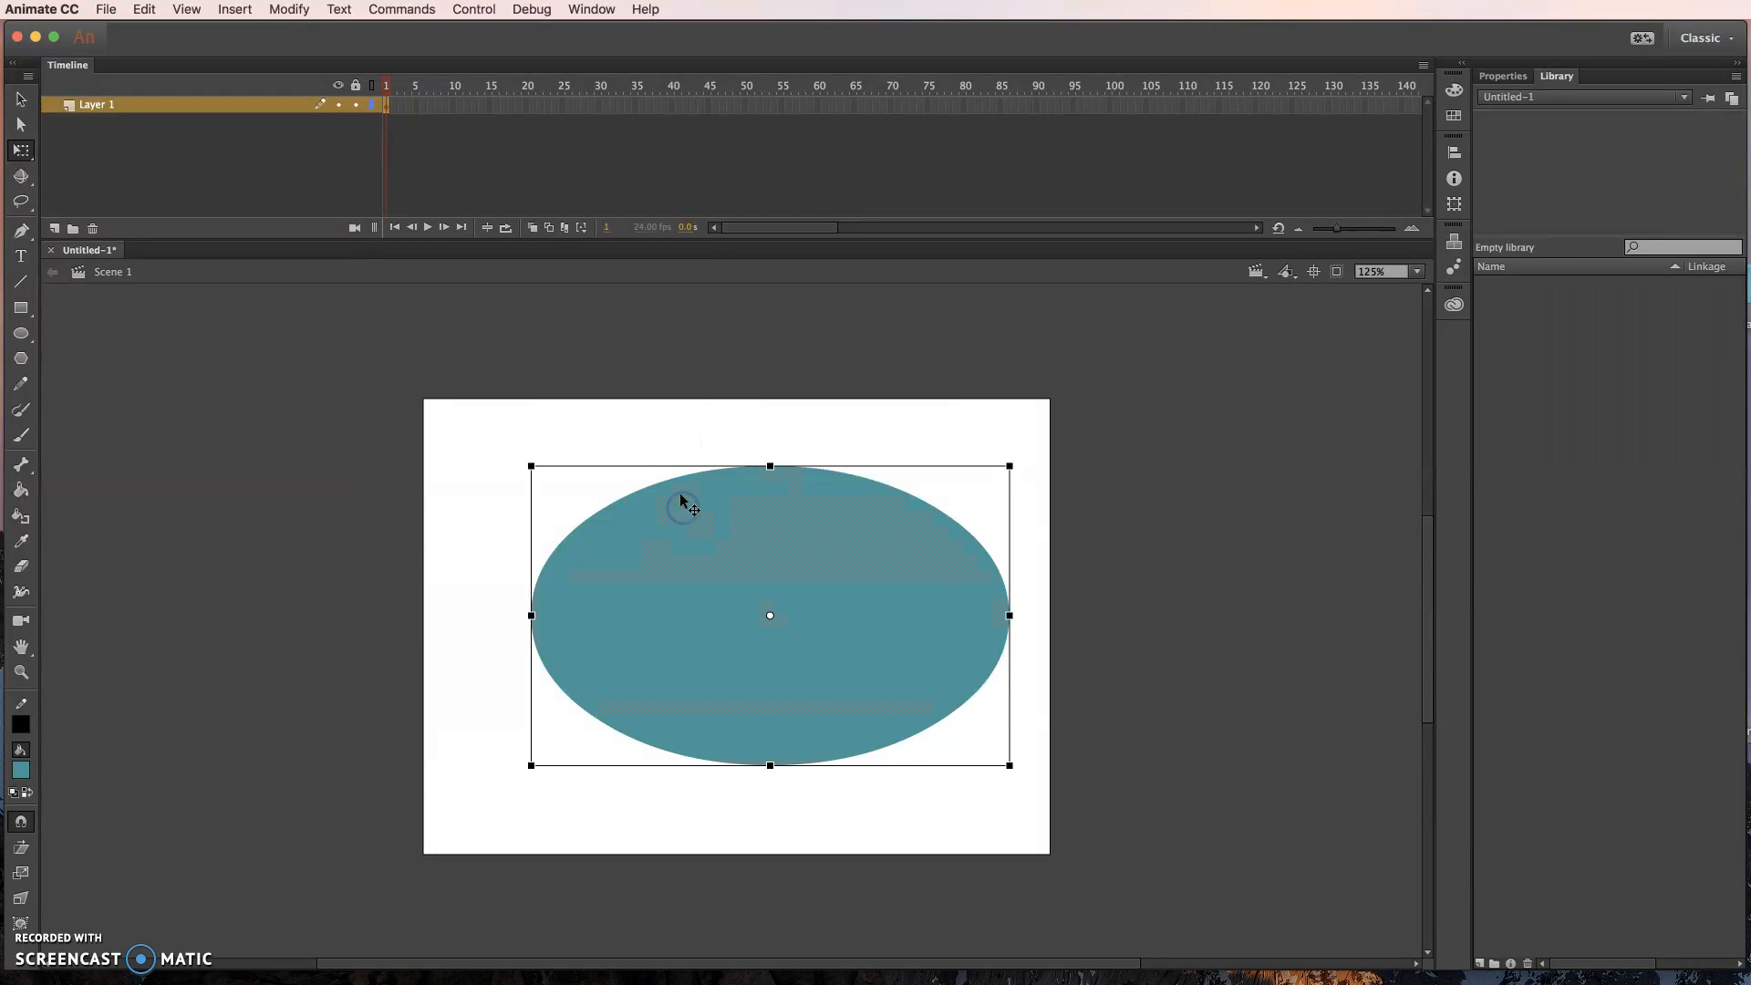
left_click(645, 454)
left_click(644, 423)
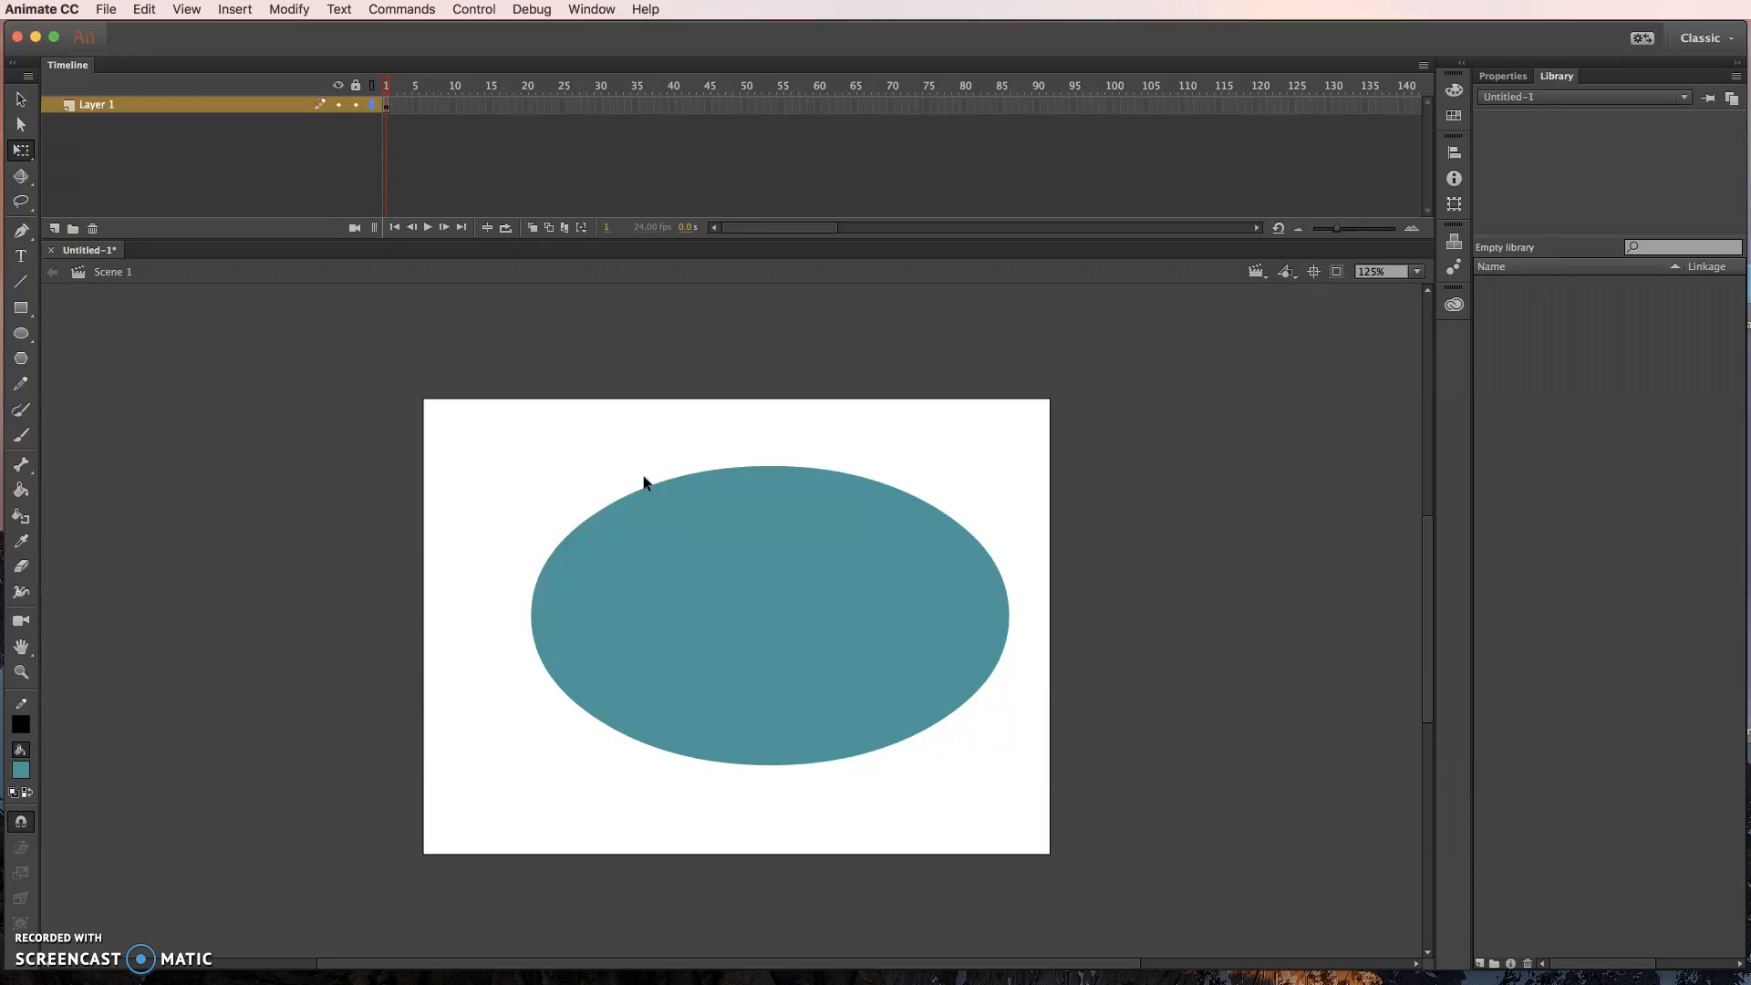
left_click(676, 538)
left_click(788, 350)
left_click(595, 495)
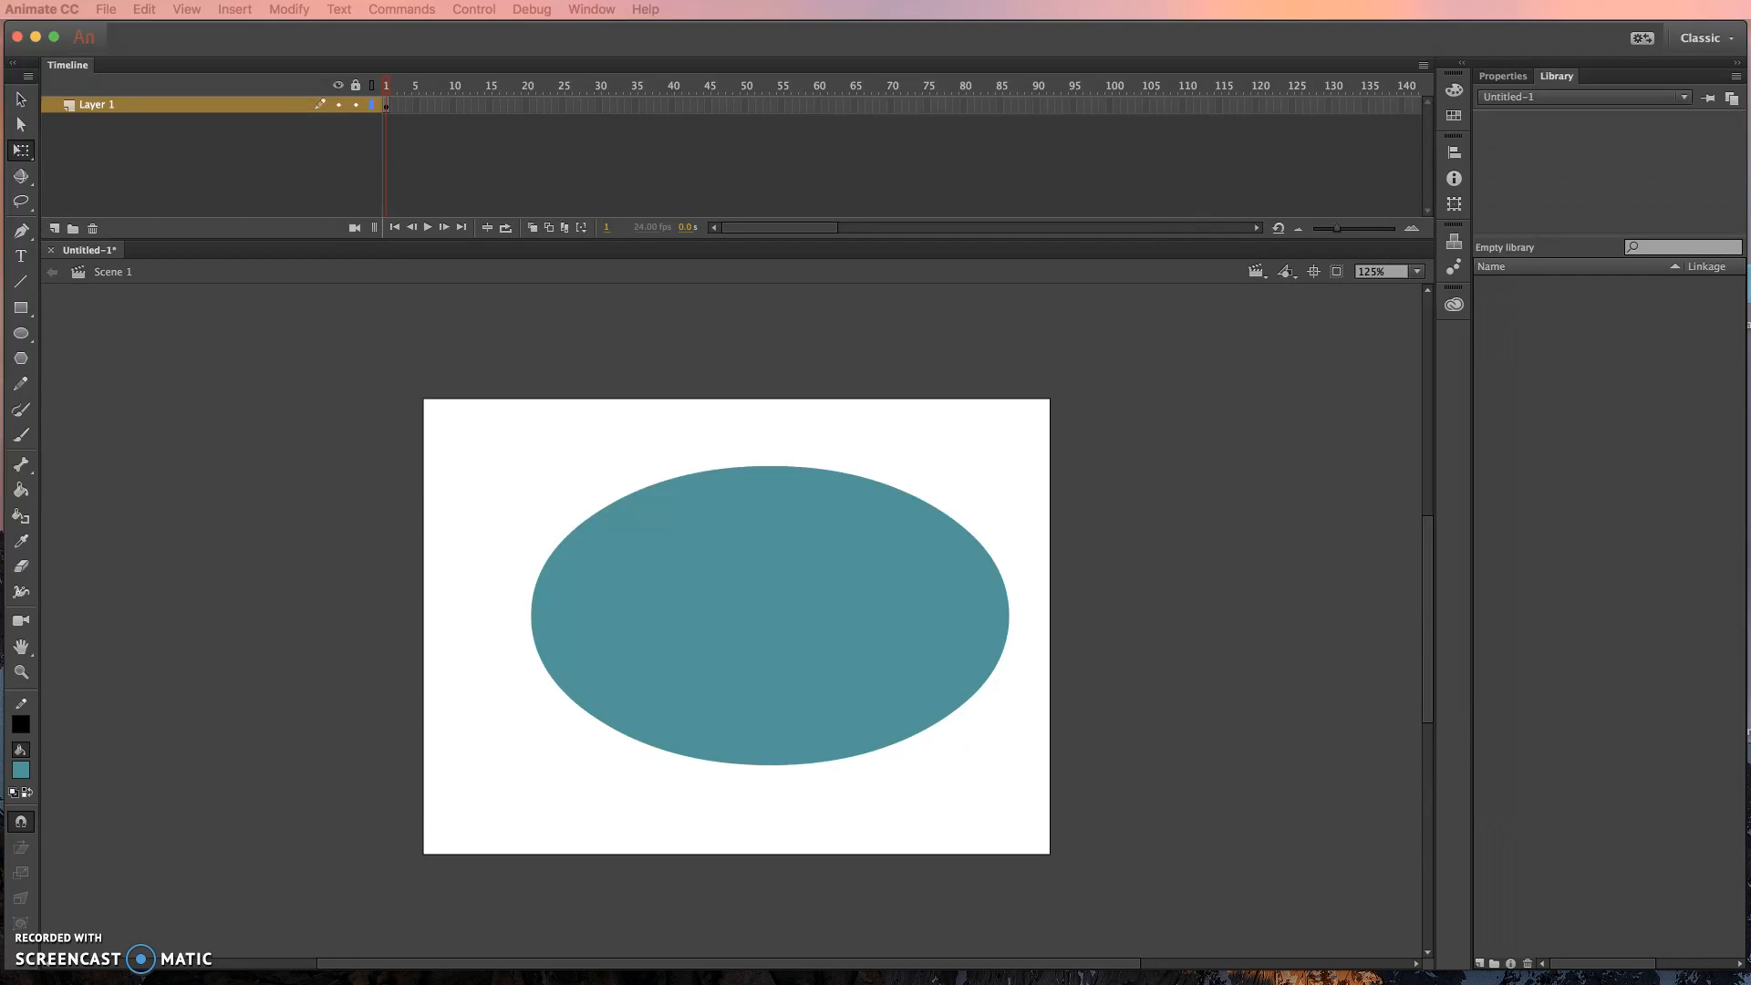
- Lower the Animate window on the desktop, switch to the Chrome window with the course's office hours chat, and reposition that window
left_click_drag(976, 39, 771, 125)
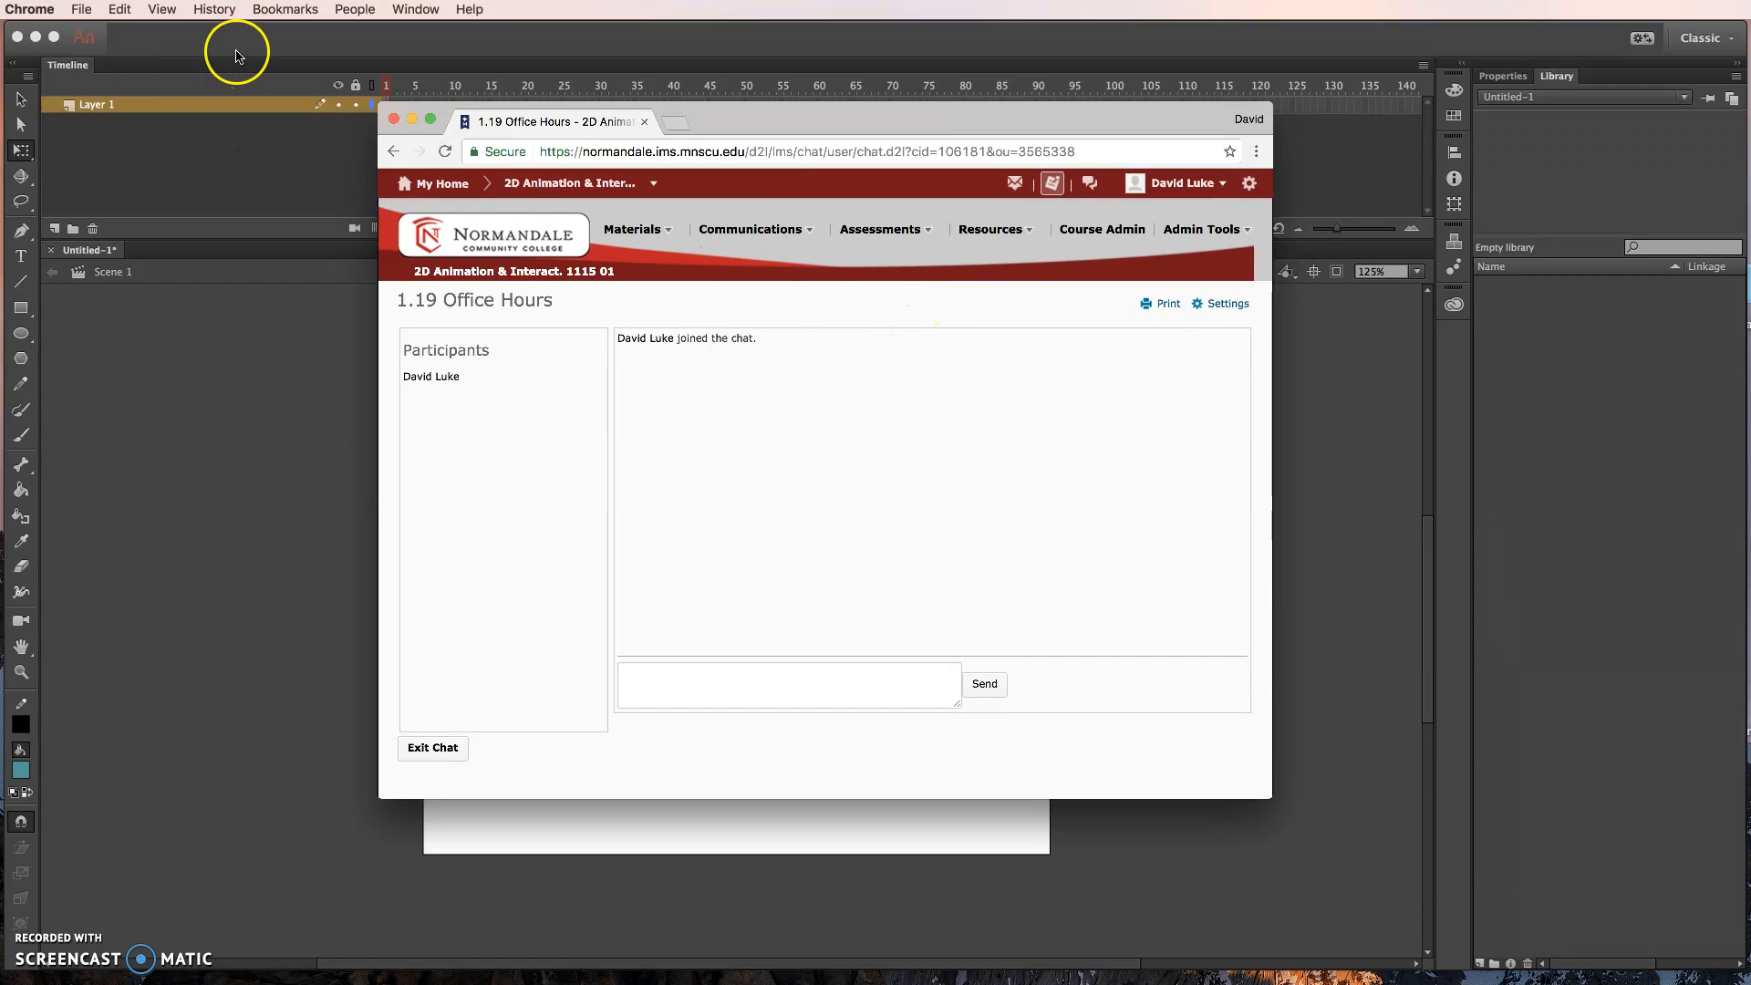
left_click(365, 50)
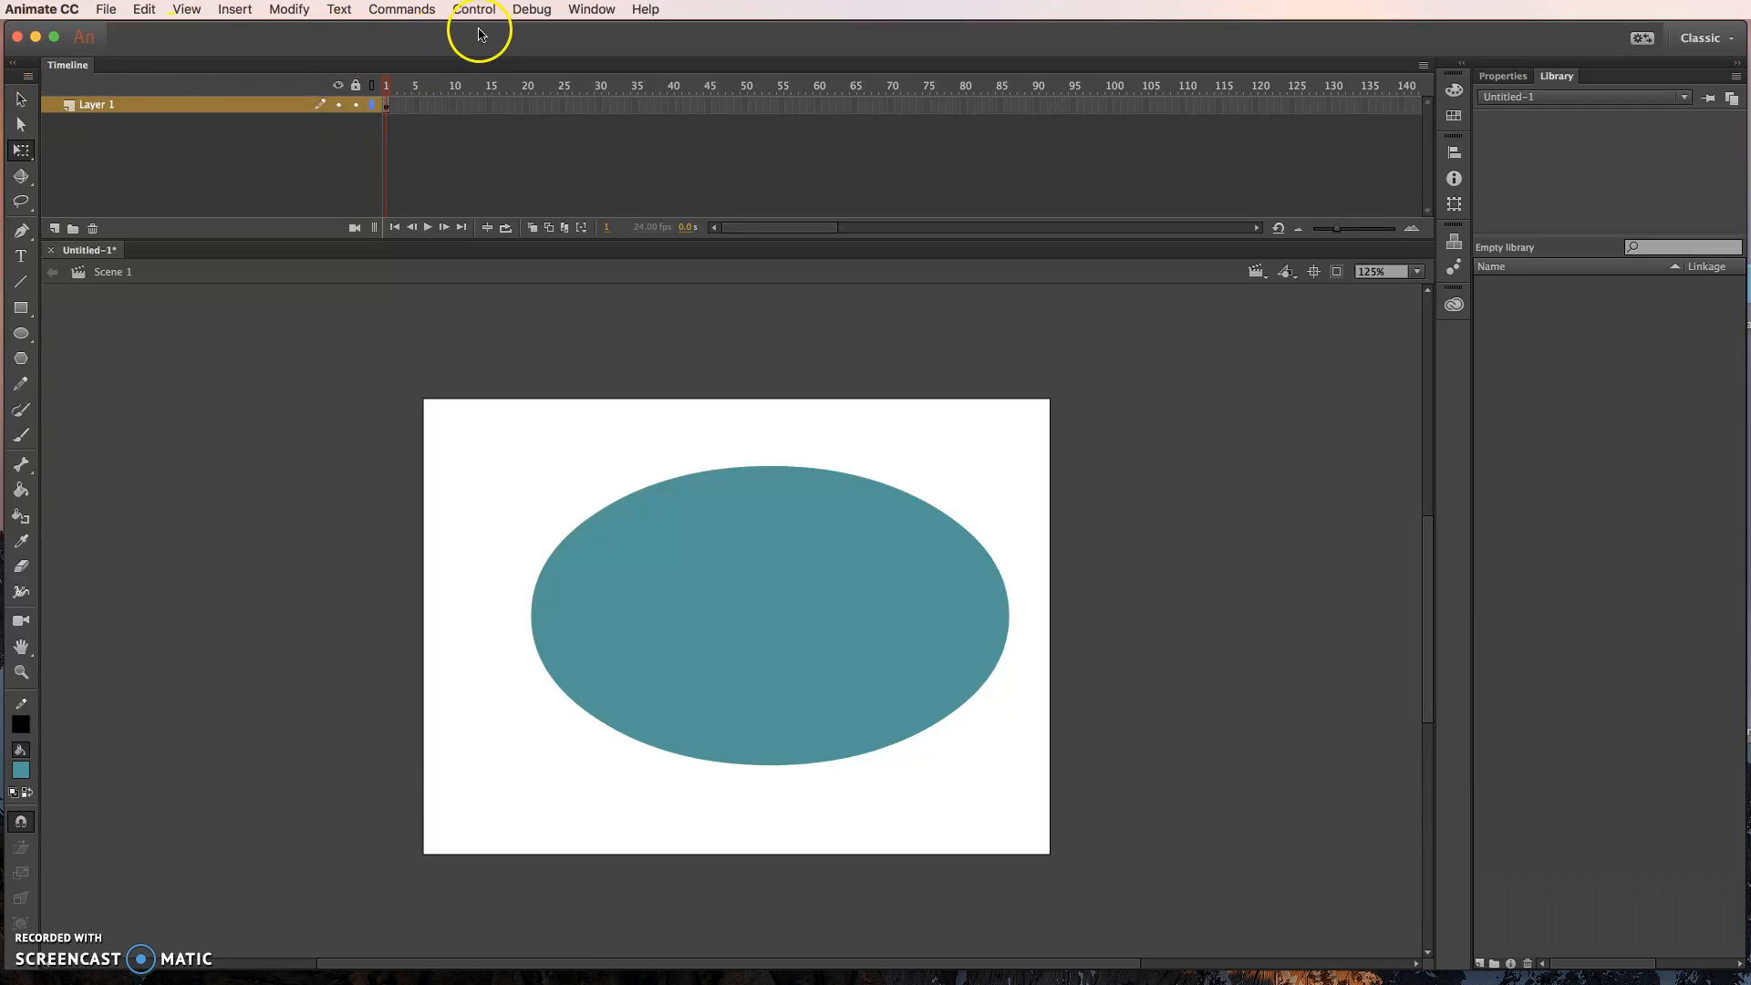
left_click_drag(482, 35, 495, 284)
left_click(770, 128)
left_click_drag(710, 126, 596, 133)
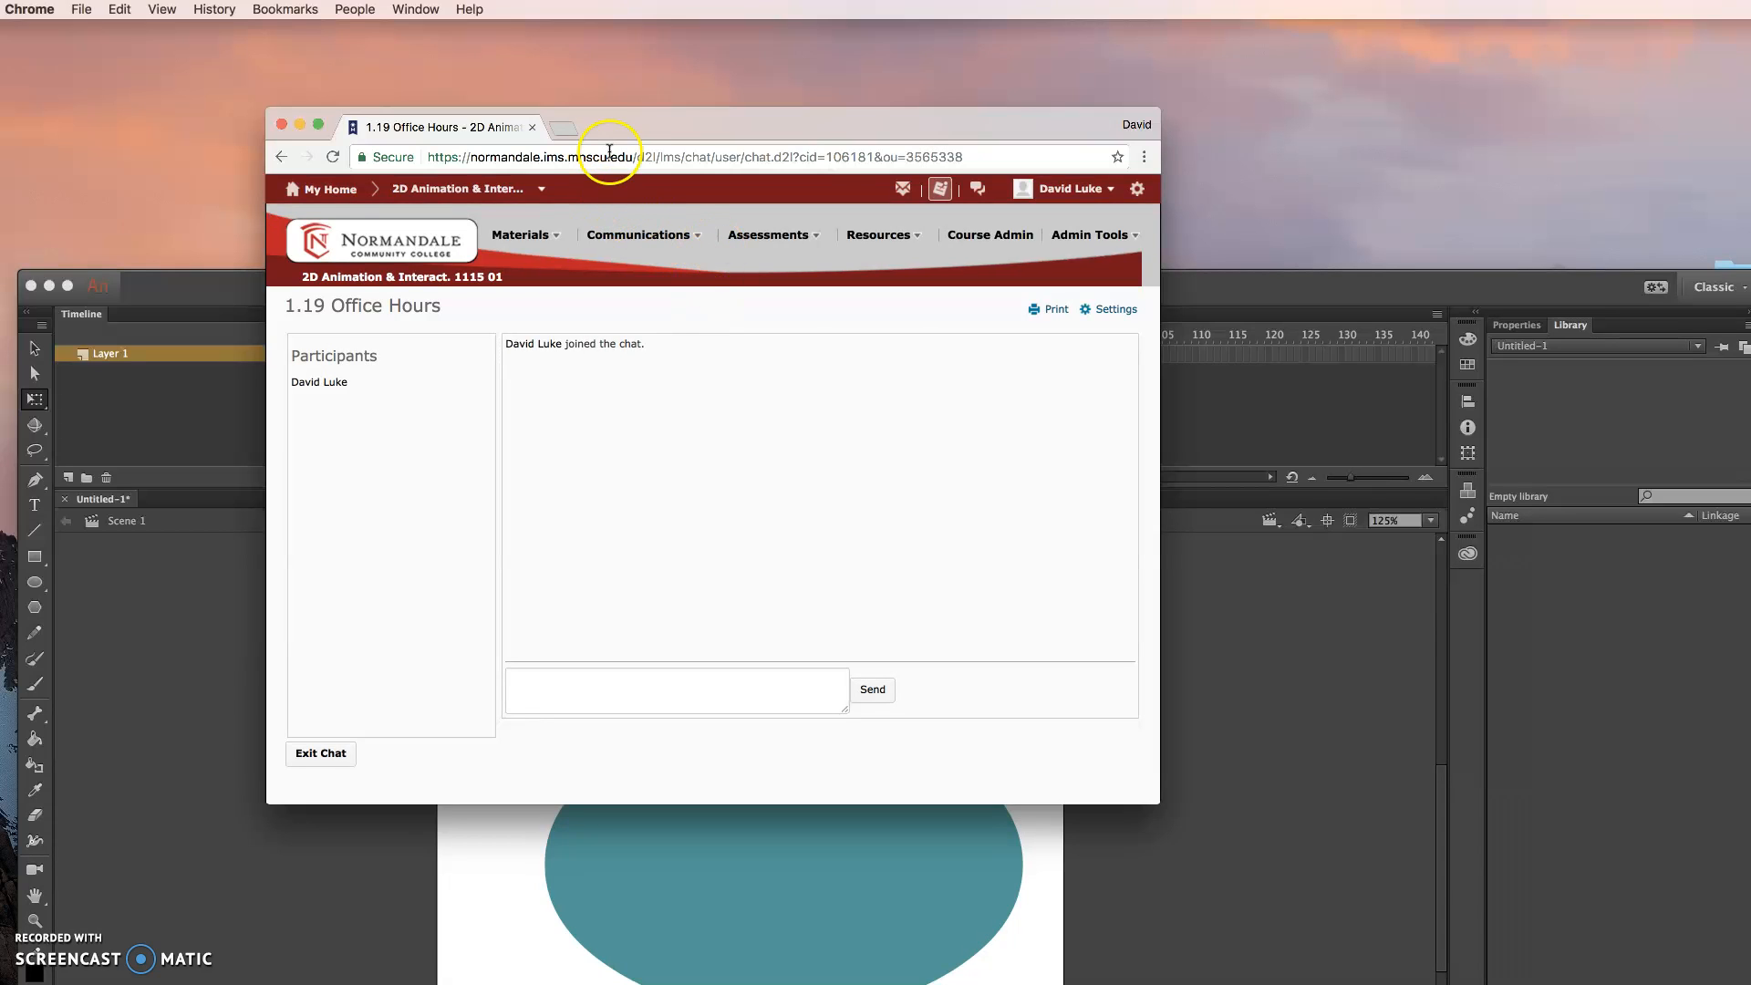
left_click_drag(609, 129, 608, 127)
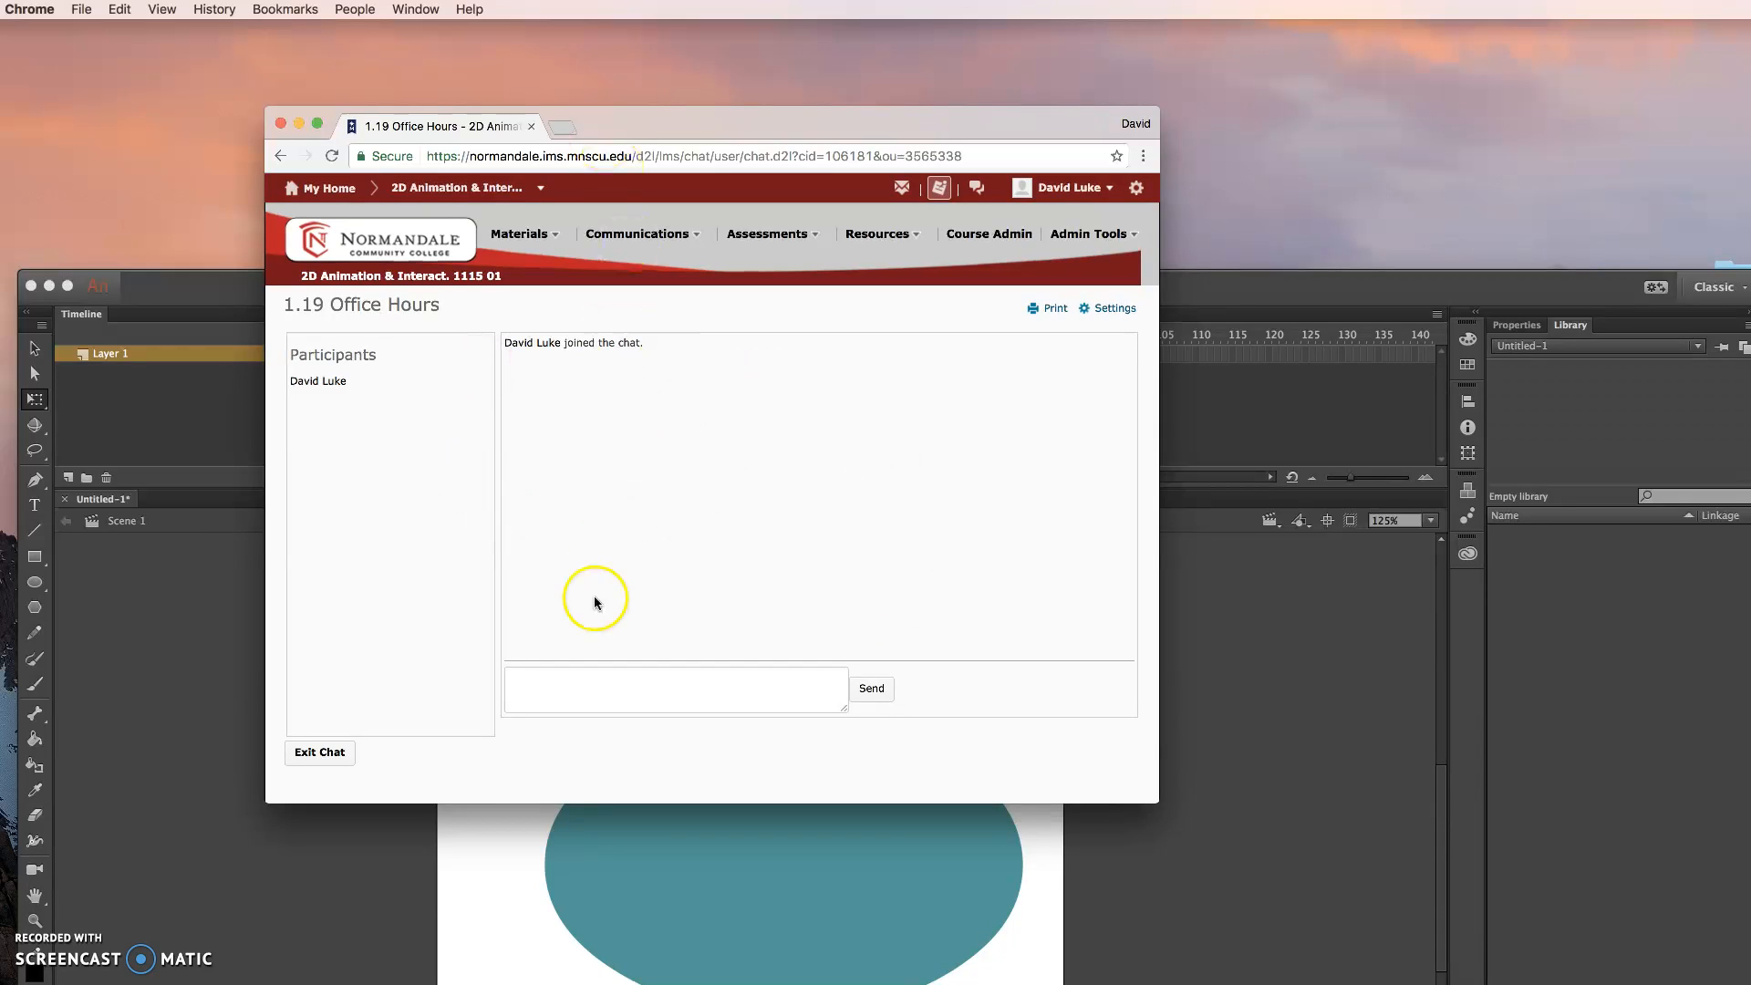
- Go to the course's chat list, enter the 1.19 Office Hours chat, and place the cursor in its message box
left_click(636, 235)
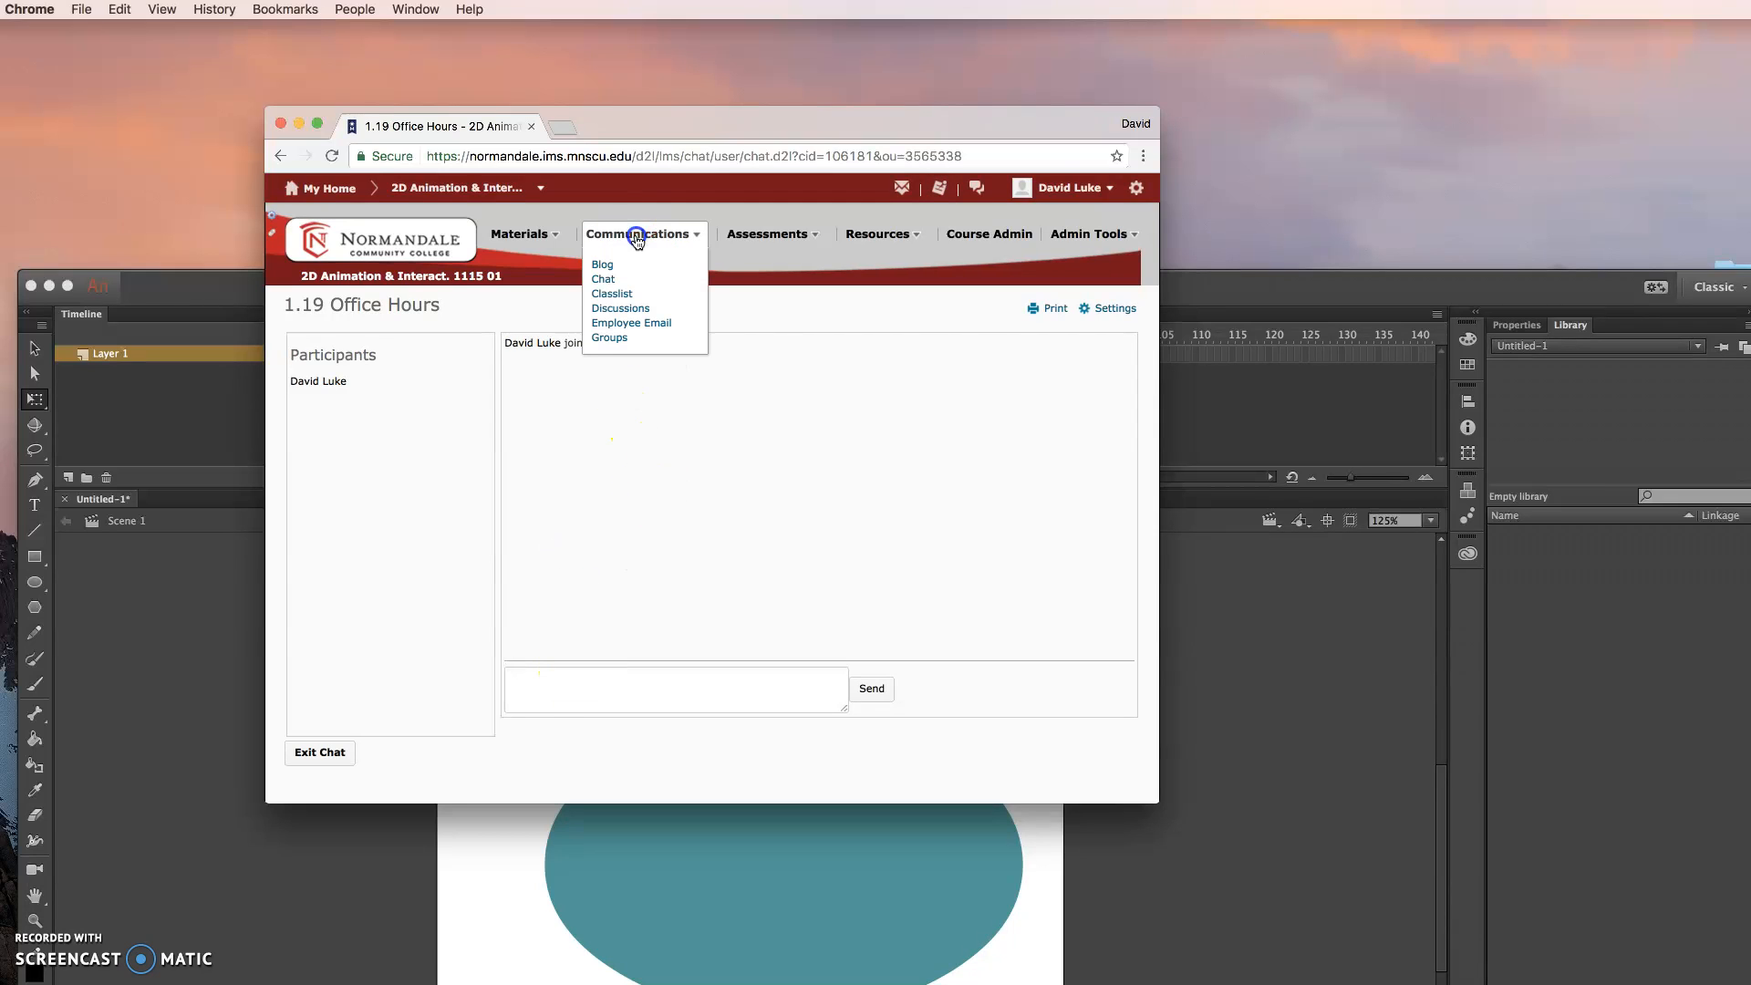
left_click(600, 281)
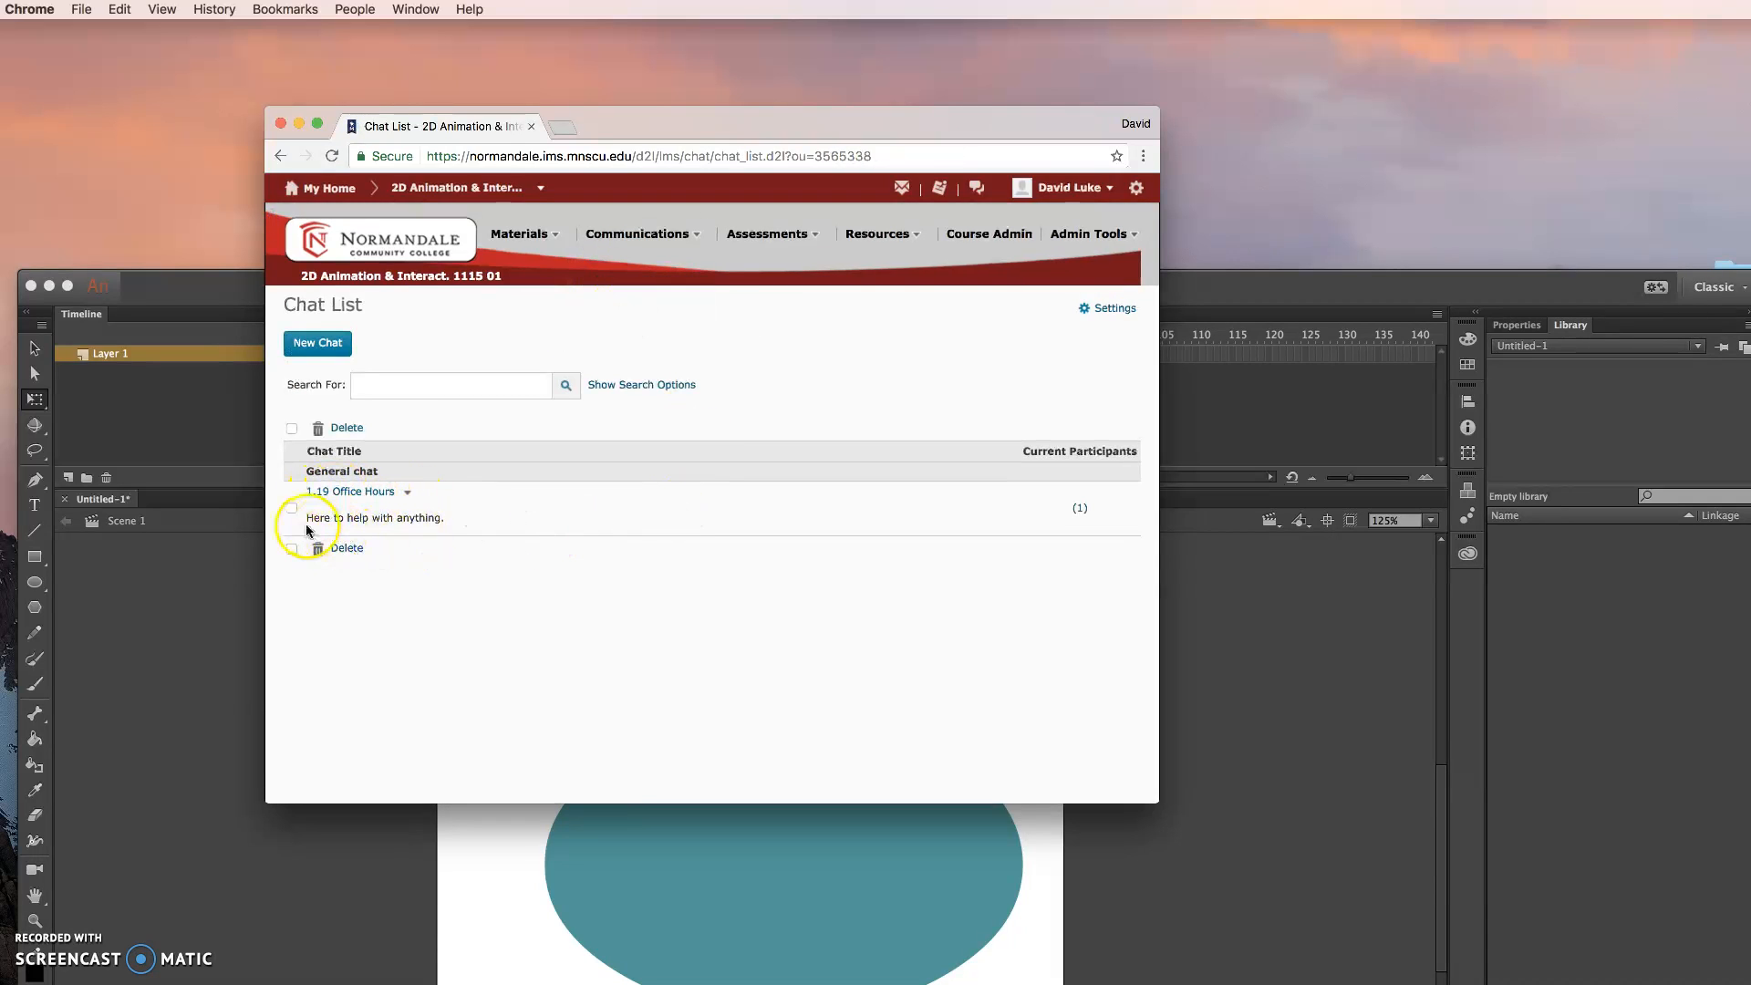
left_click(358, 492)
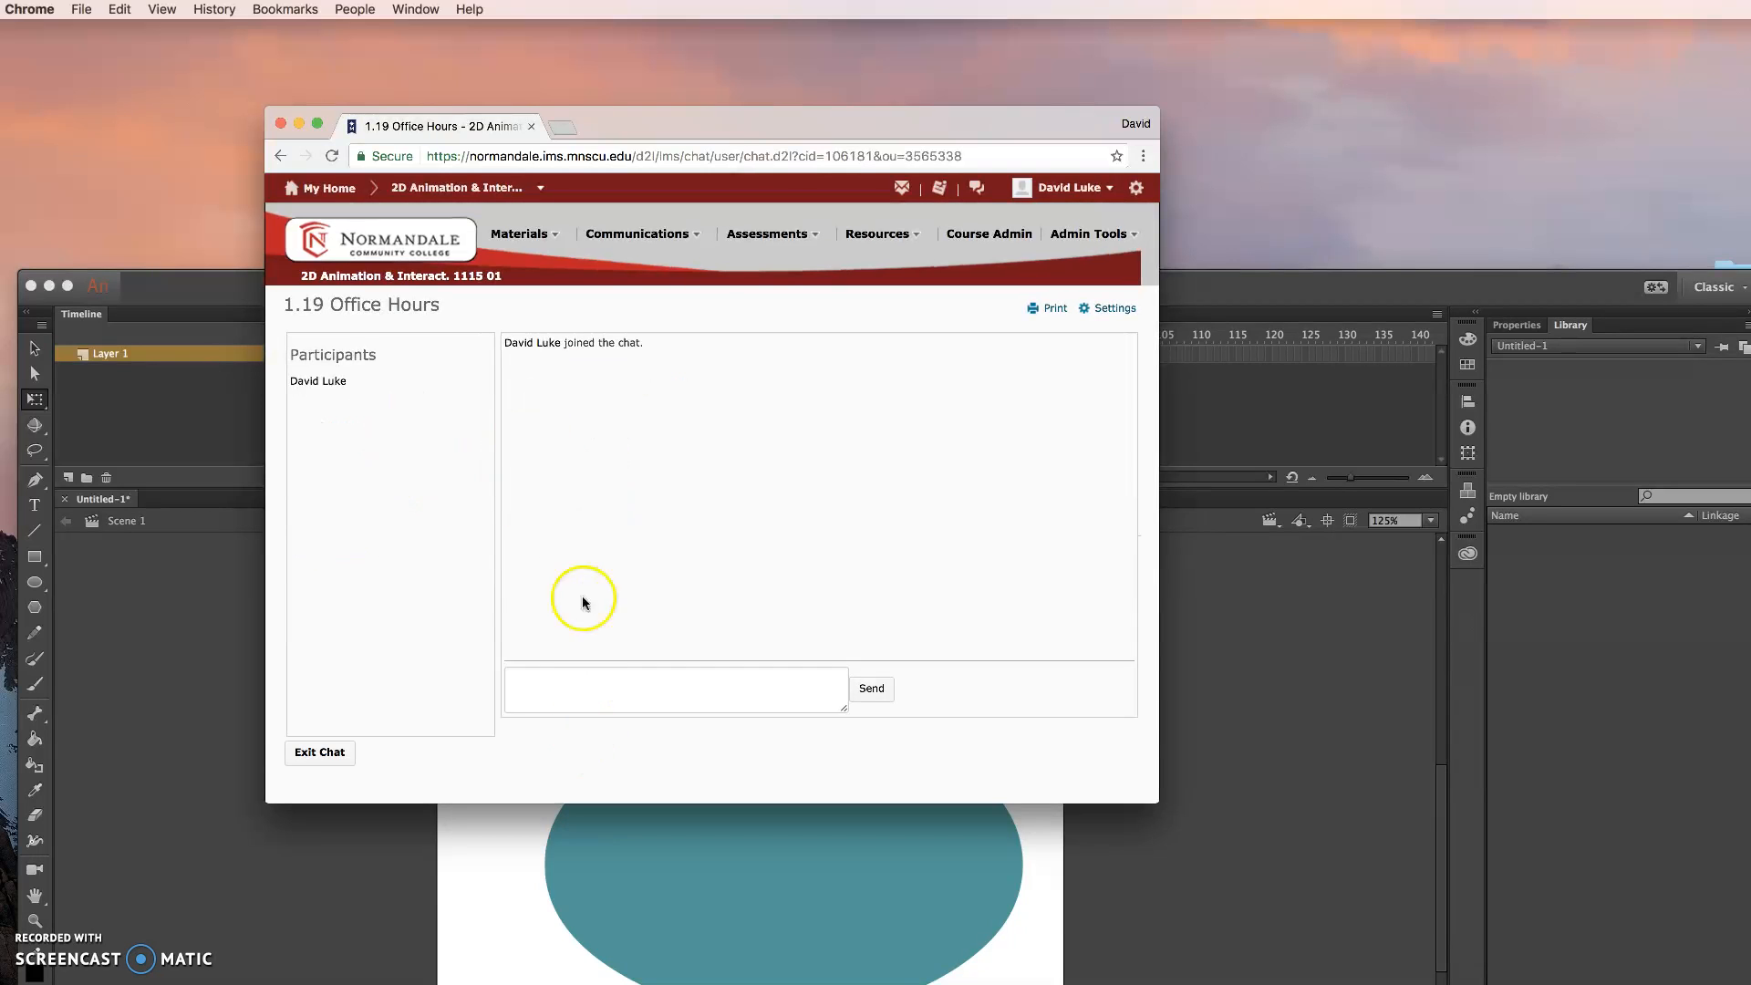
left_click(565, 676)
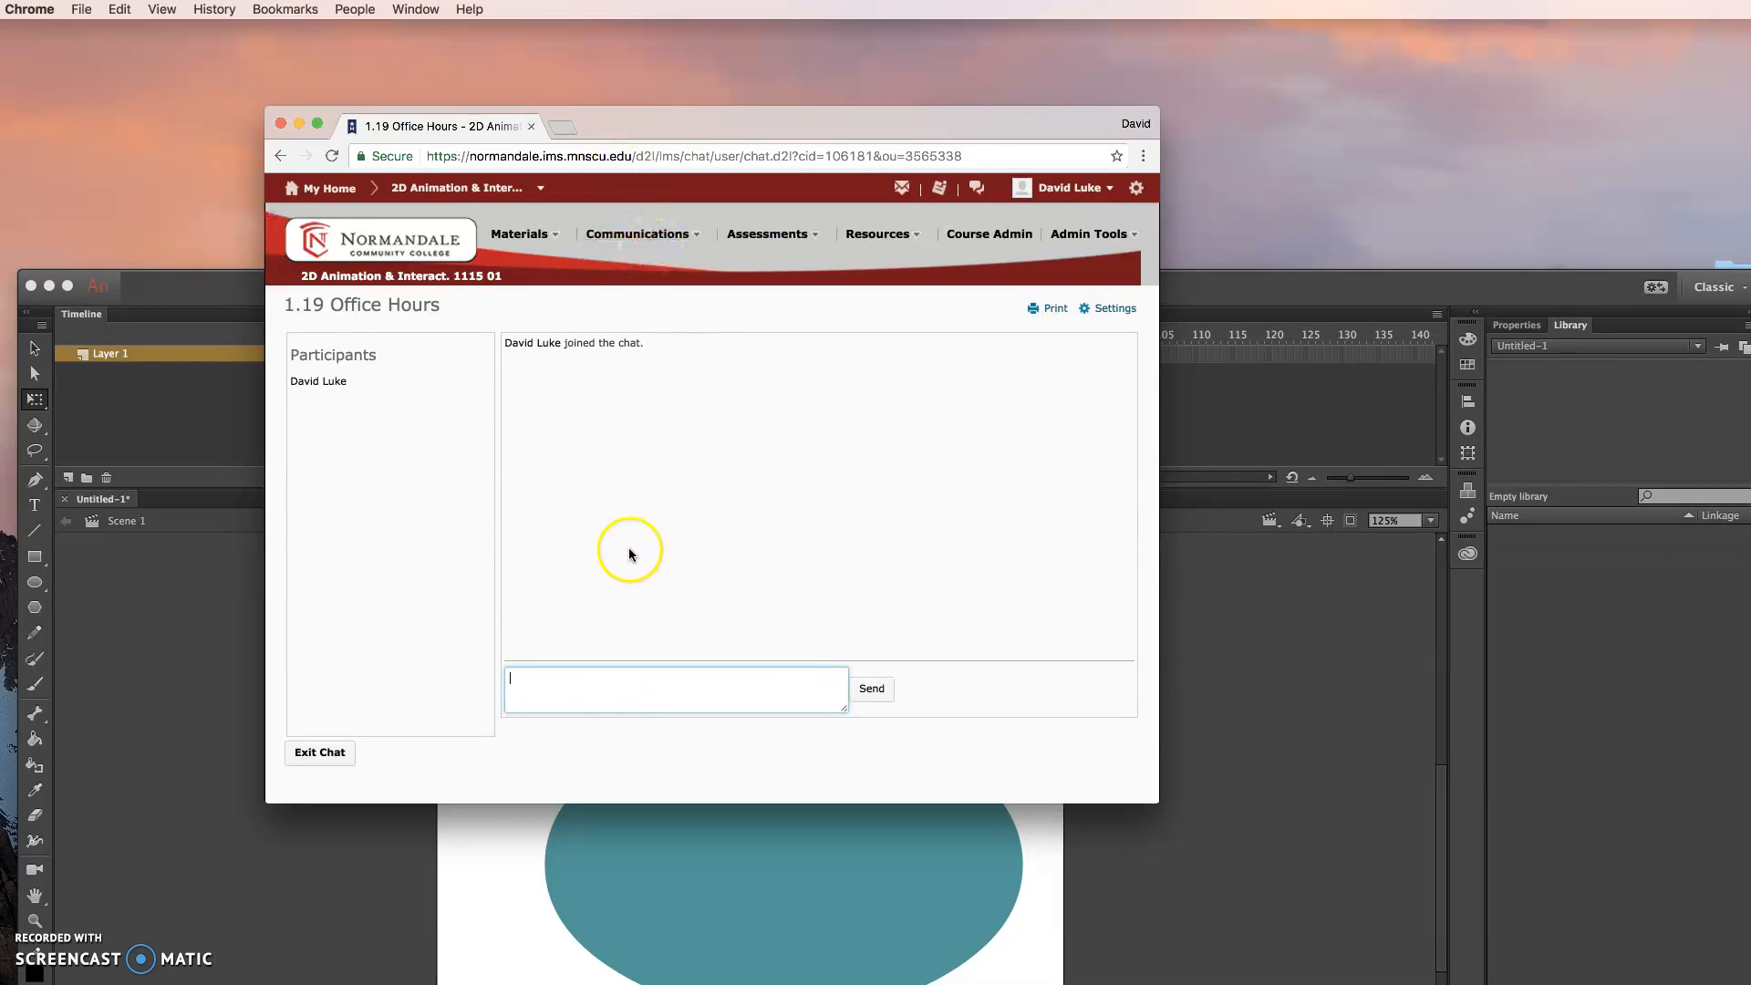
- Put the Chrome chat window away, switch back to Animate, and move its window up to the upper edge of the desktop
left_click(616, 133)
double_click(600, 122)
left_click(670, 296)
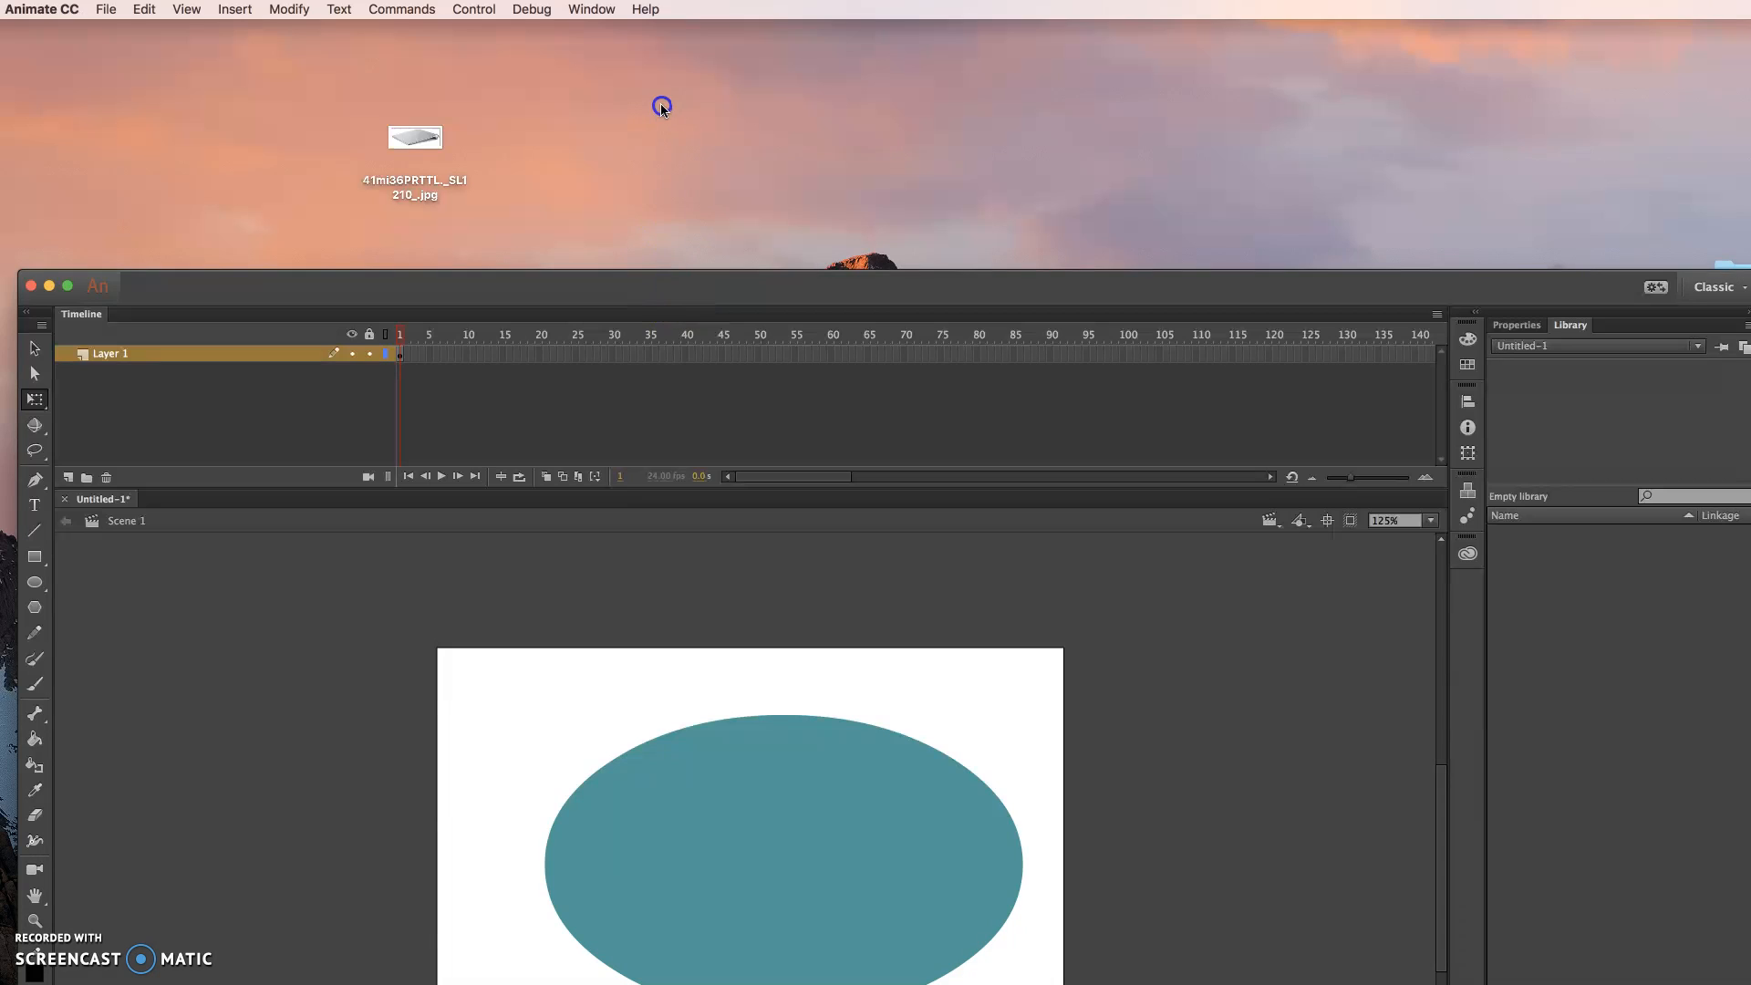
left_click_drag(641, 282, 626, 16)
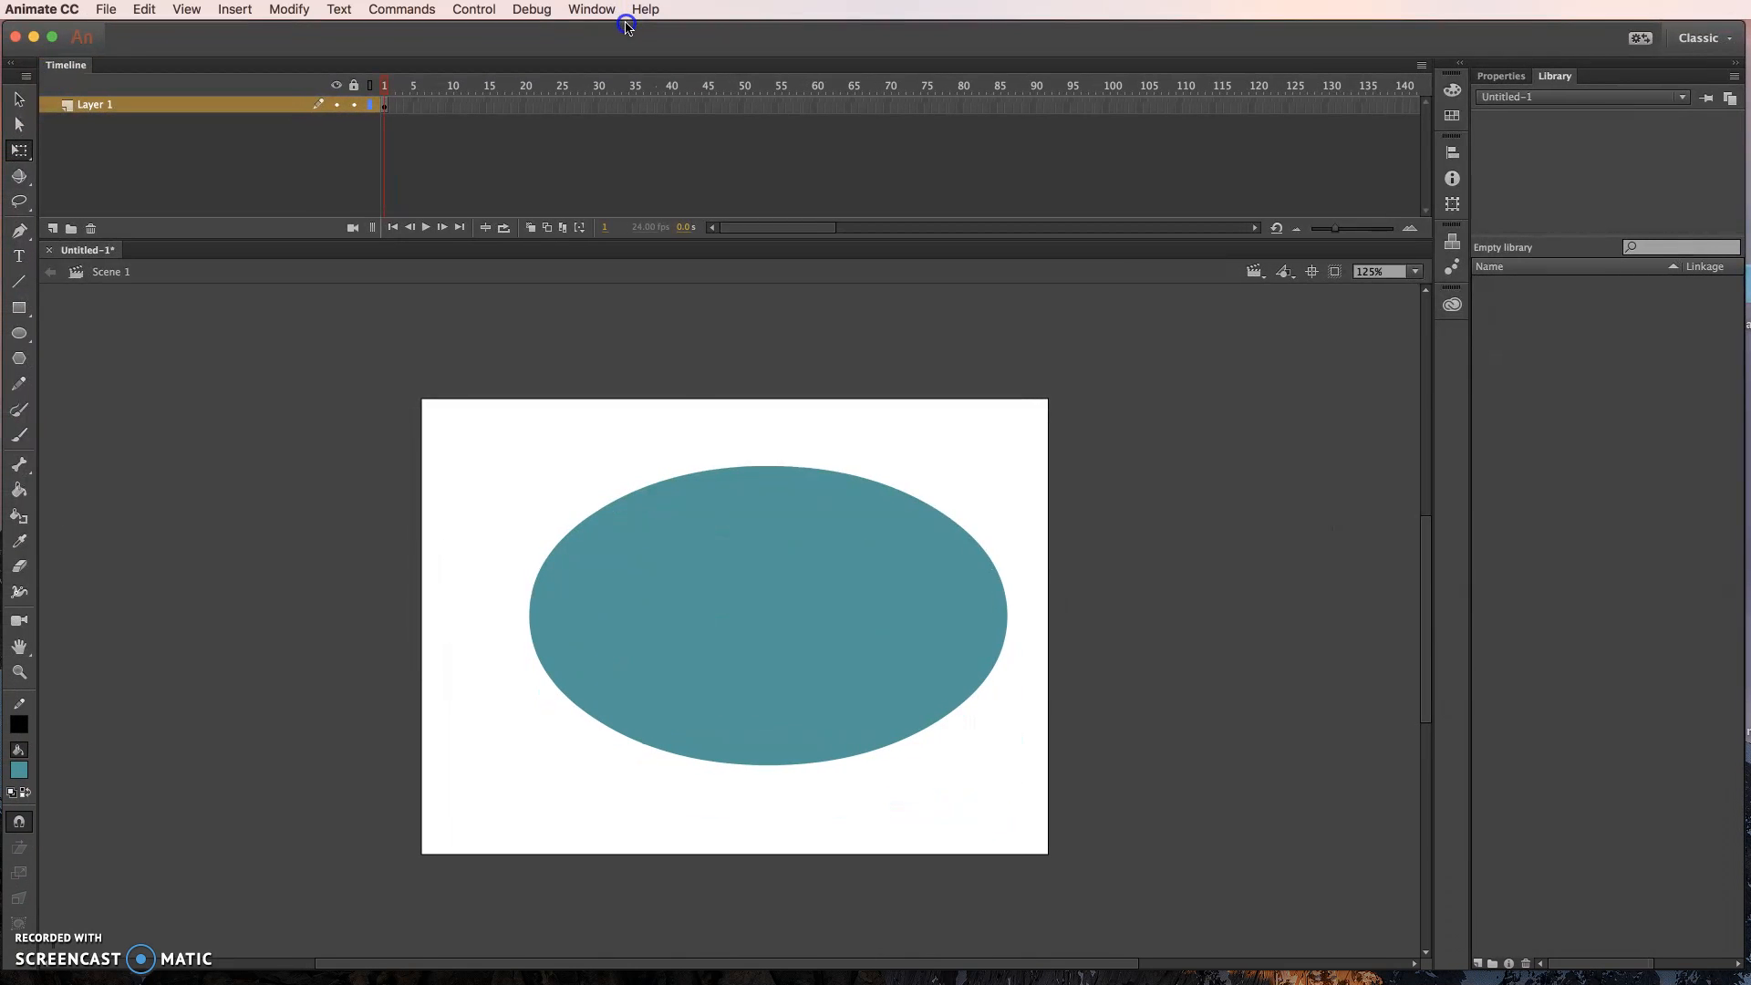